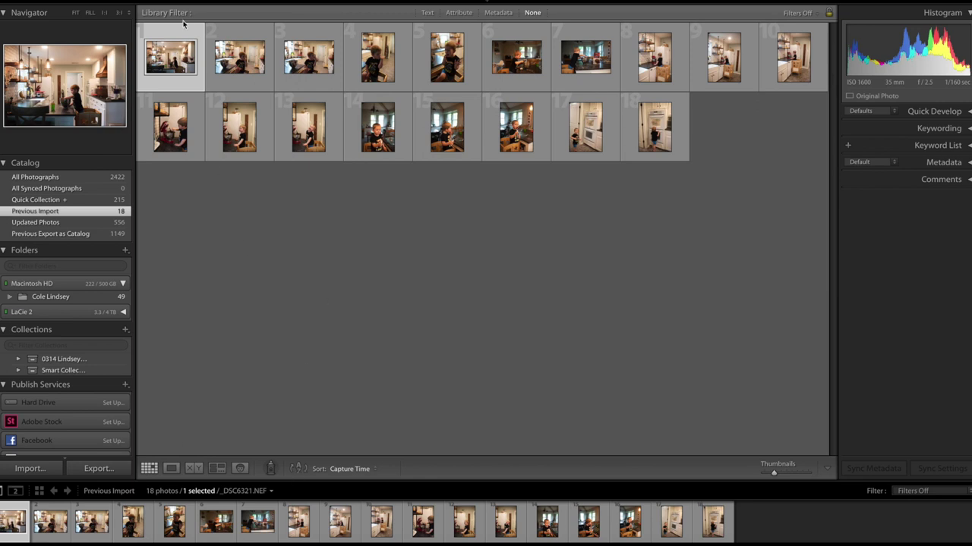
- Switch from the Library grid to Develop with kitchen photo _DSC6321.NEF open
mouse_move(173, 66)
key(d)
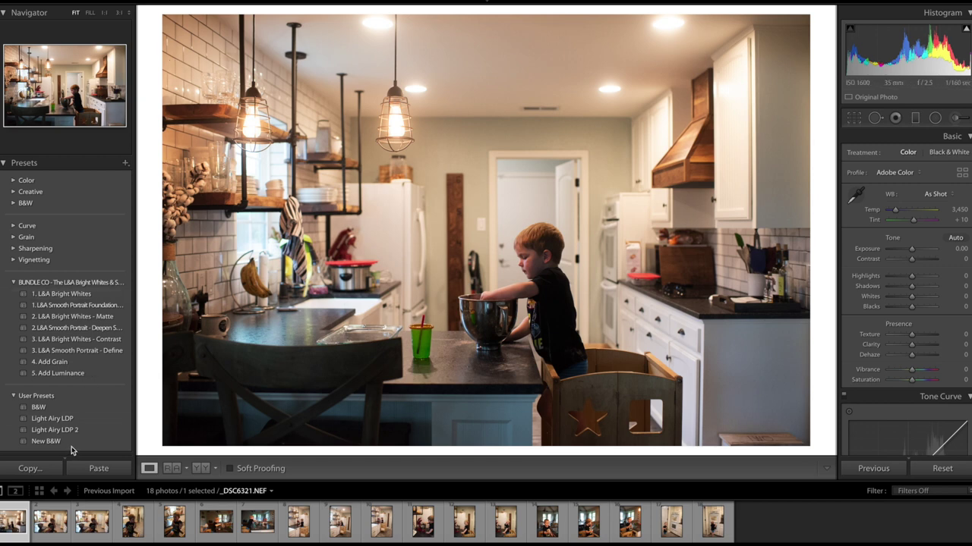
- Apply the New B&W preset to _DSC6321, review its Tone Curve and B&W Mix, then open _DSC6324
click(54, 444)
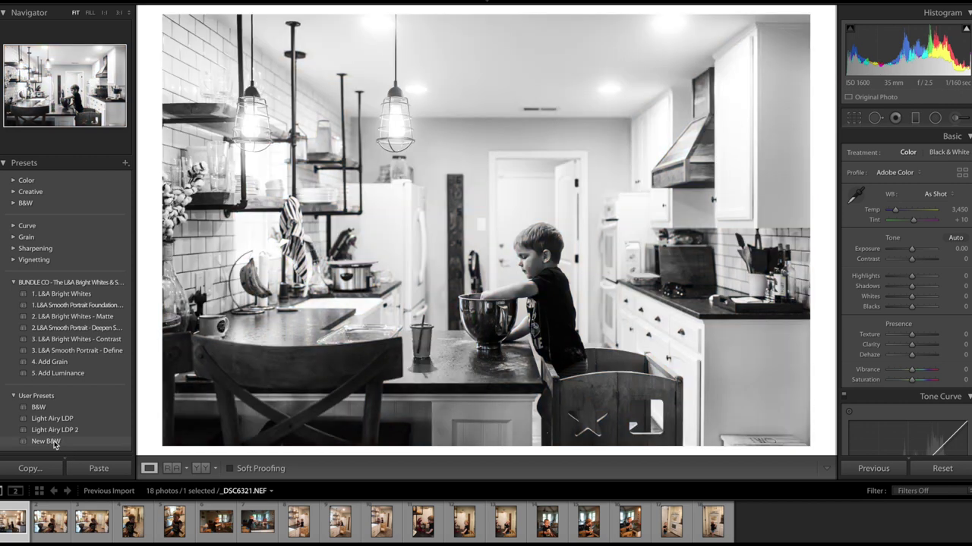
click(54, 443)
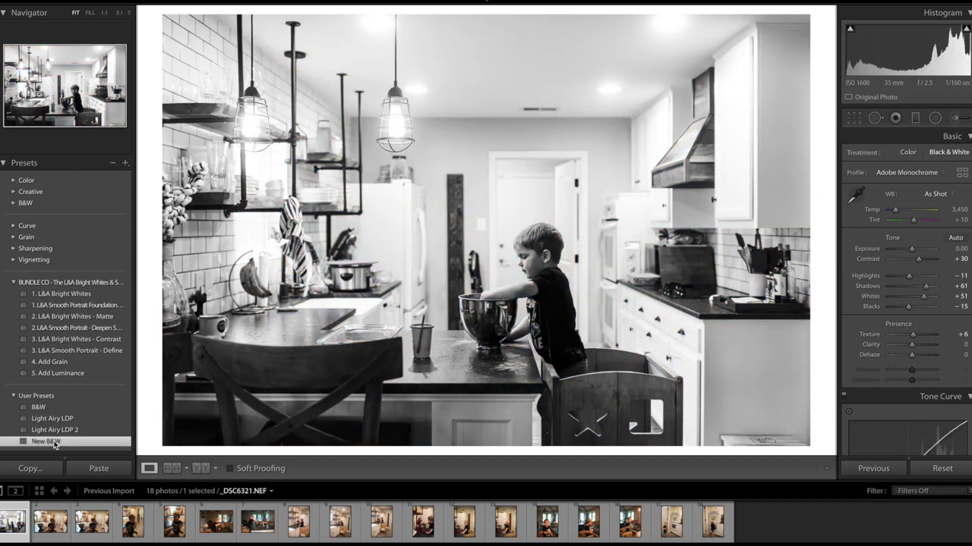
scroll(53, 444, down, 1)
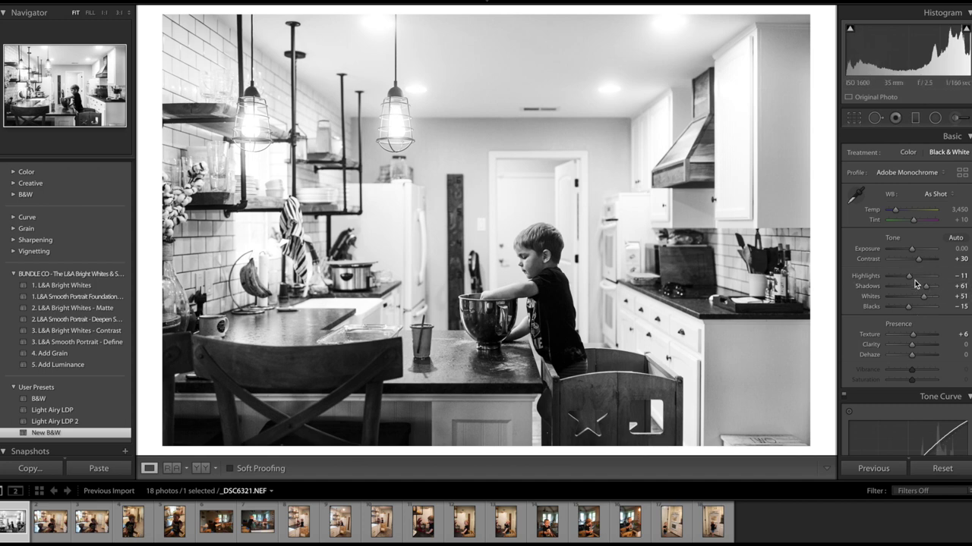
scroll(930, 345, down, 8)
scroll(930, 347, down, 3)
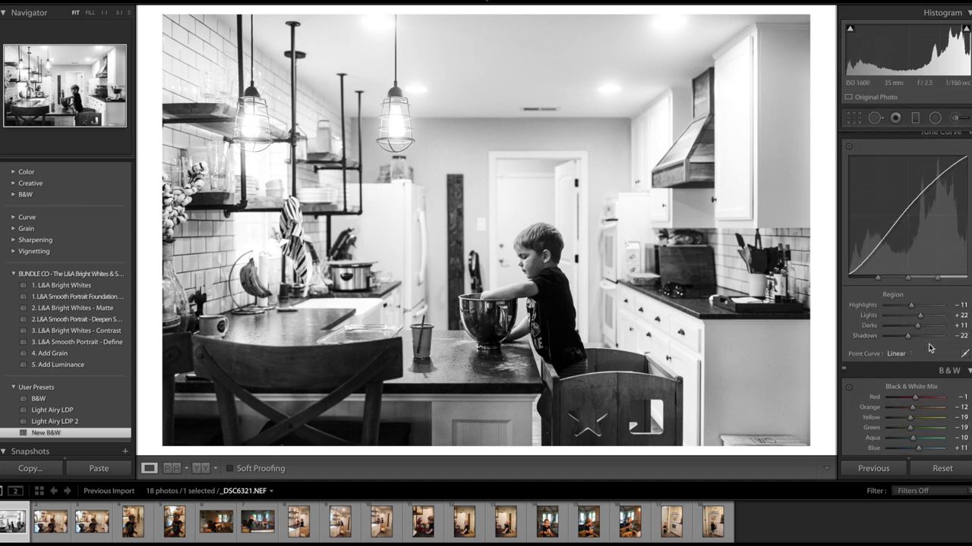
scroll(929, 347, up, 8)
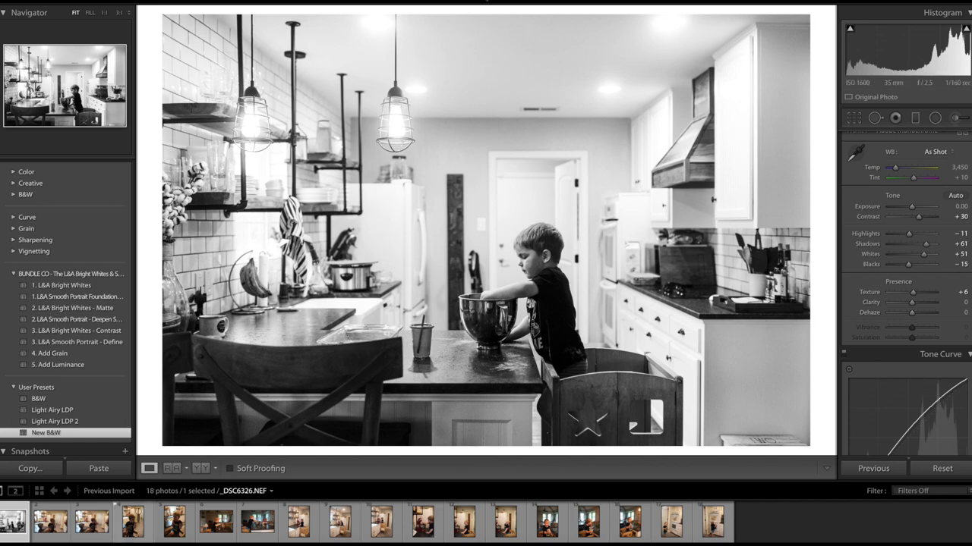
click(50, 529)
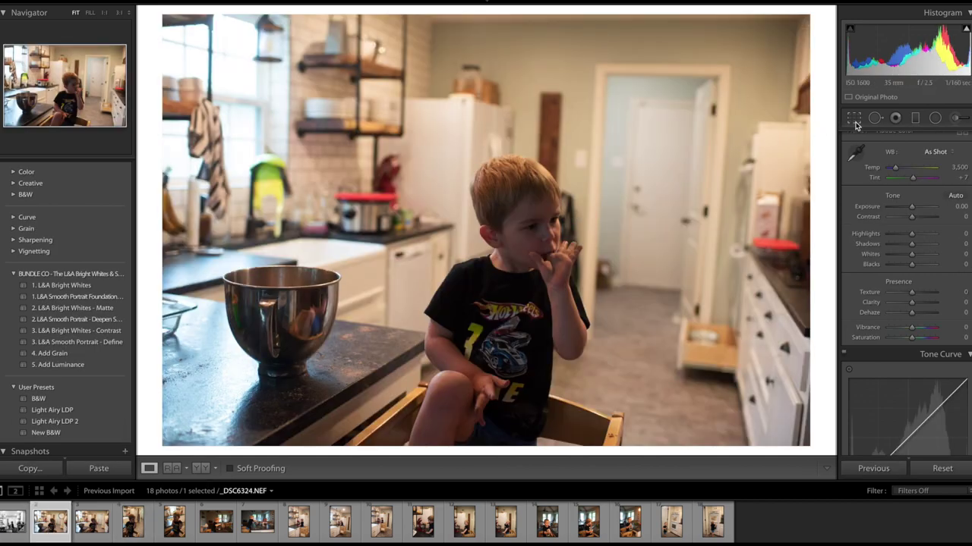
- Straighten the second kitchen photo by -1.57° with the Crop tool
click(854, 119)
drag(825, 140, 826, 117)
key(Return)
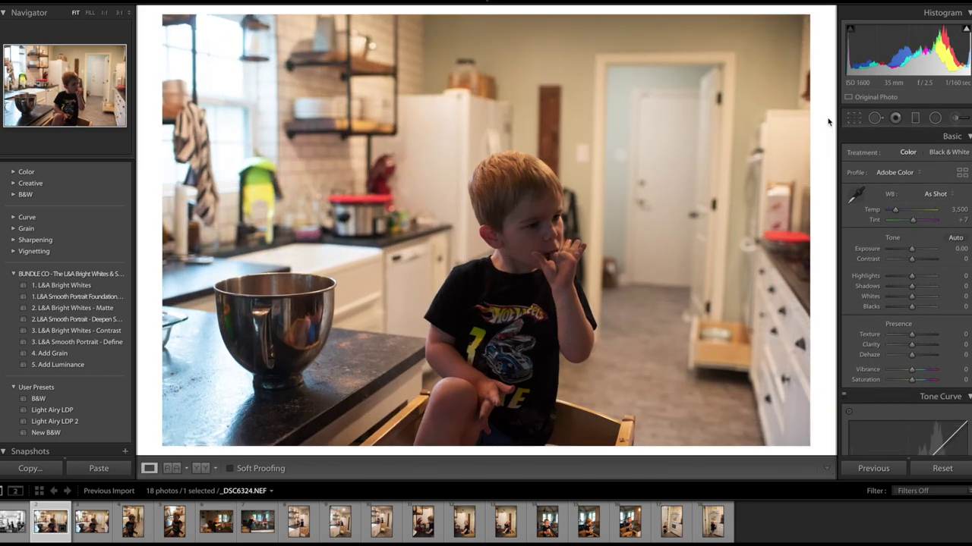
- Apply Light Airy LDP 2, cool Temp to 3,126 and set Exposure to +0.30
click(69, 426)
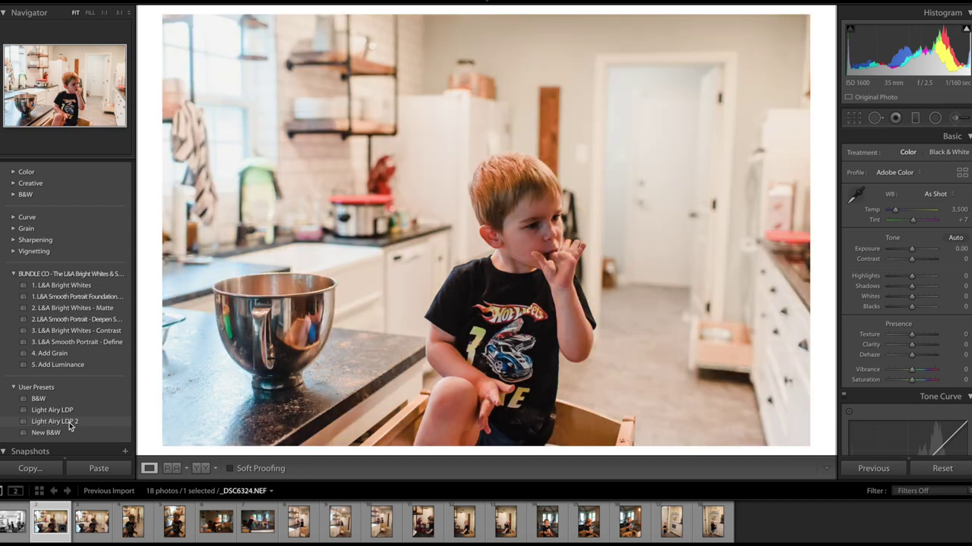
click(69, 427)
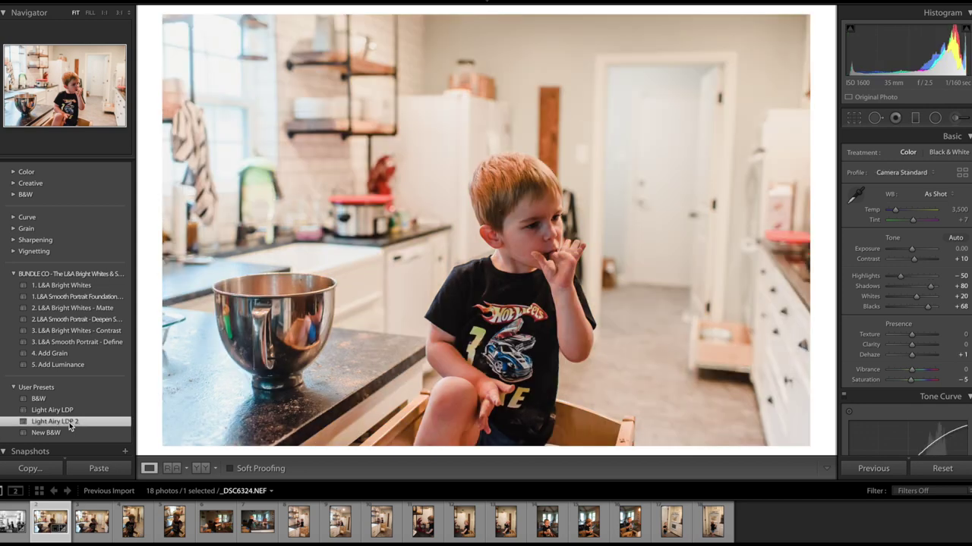
click(897, 214)
drag(896, 214, 894, 215)
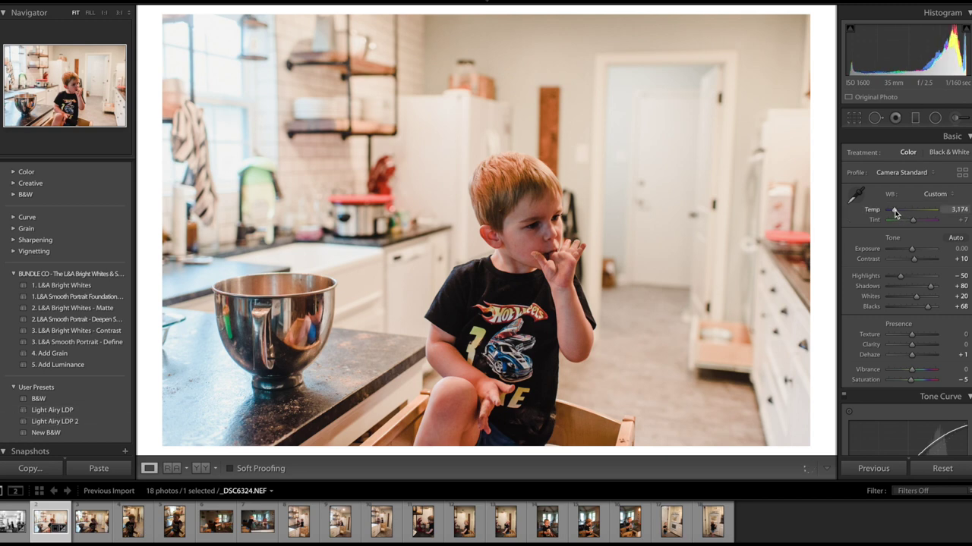
drag(912, 249, 916, 253)
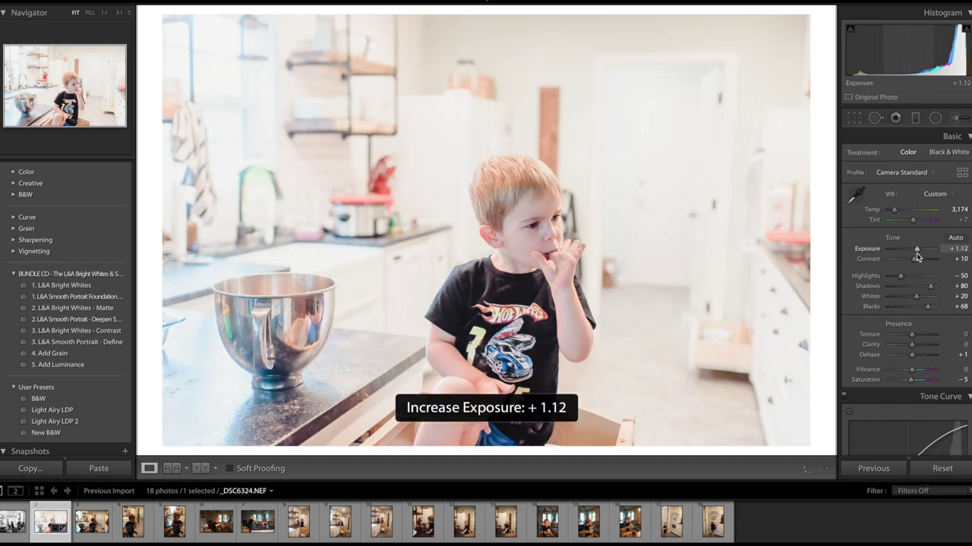
double_click(875, 250)
drag(912, 250, 913, 260)
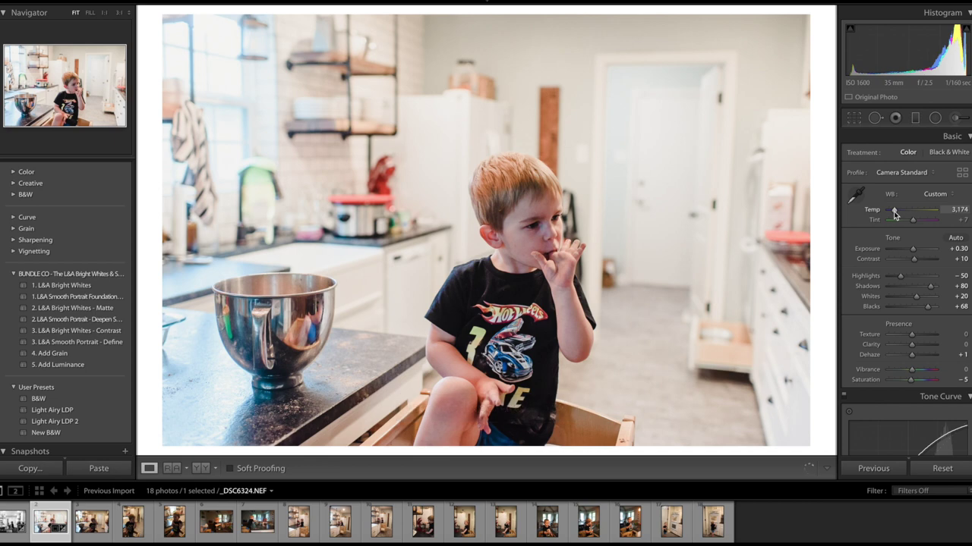
drag(895, 211, 894, 214)
- Set tone-curve Lights to +18 and Shadows to -34, then select photos 2 through 7
scroll(920, 290, down, 5)
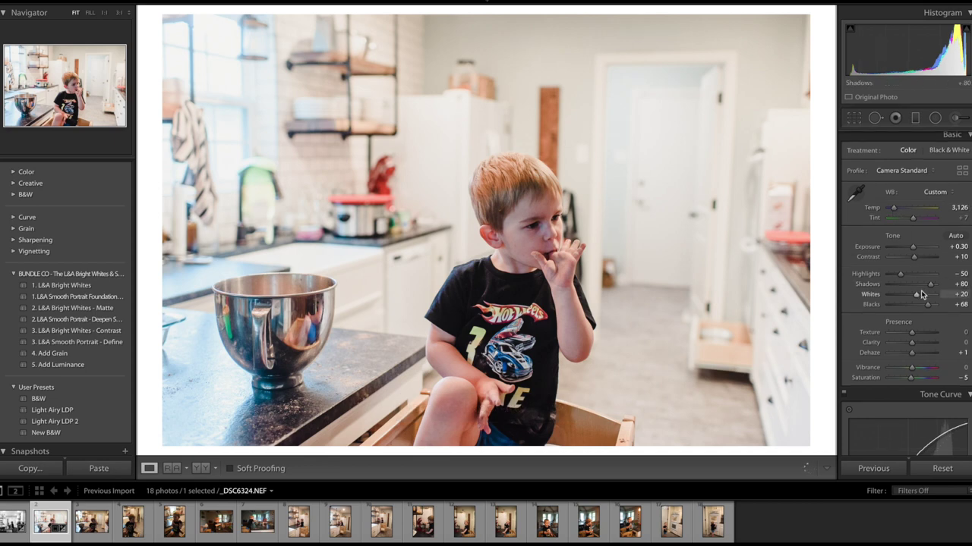
drag(922, 327, 915, 340)
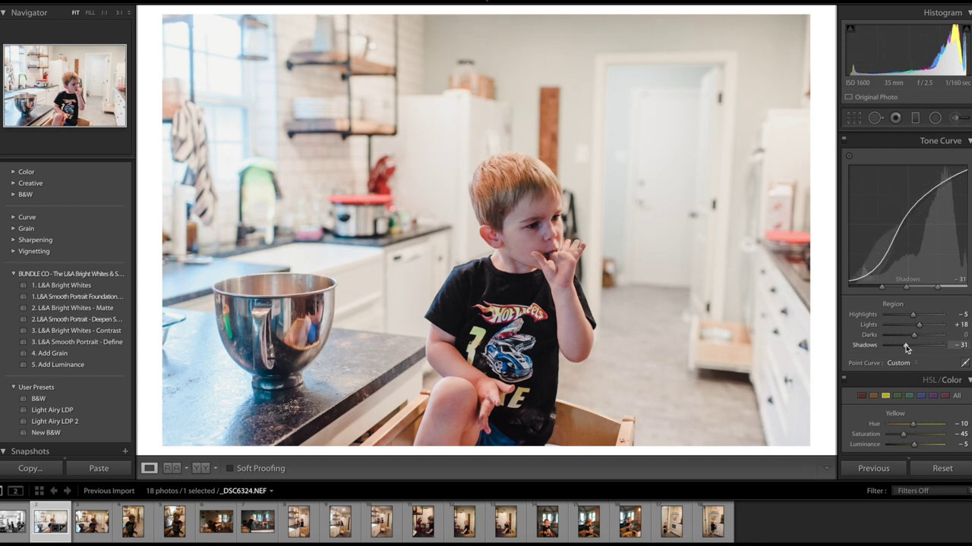
drag(905, 344, 919, 325)
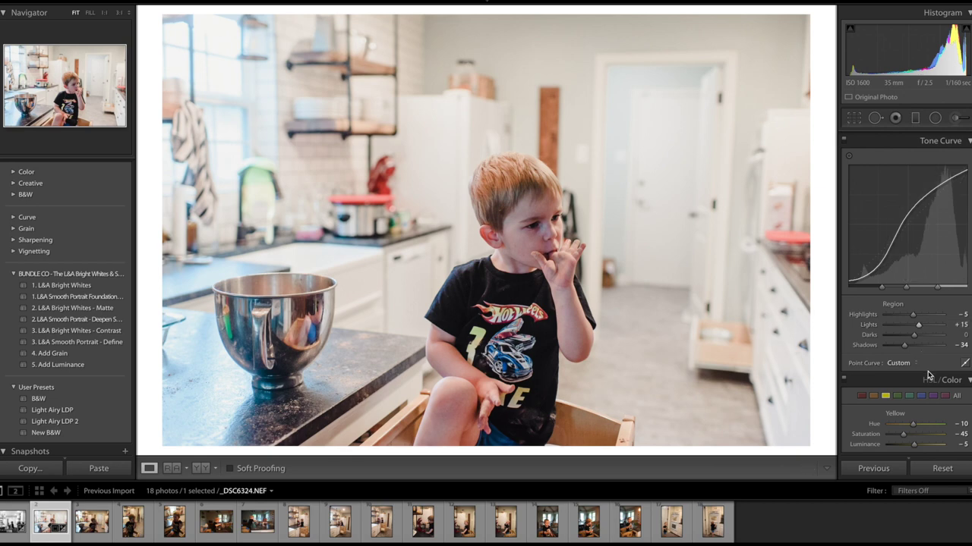
scroll(927, 372, down, 3)
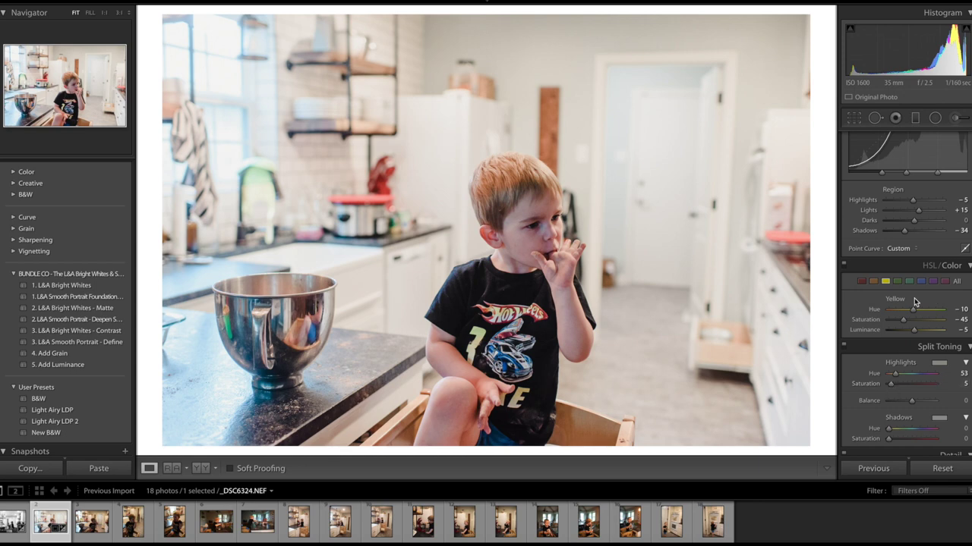
scroll(914, 299, up, 7)
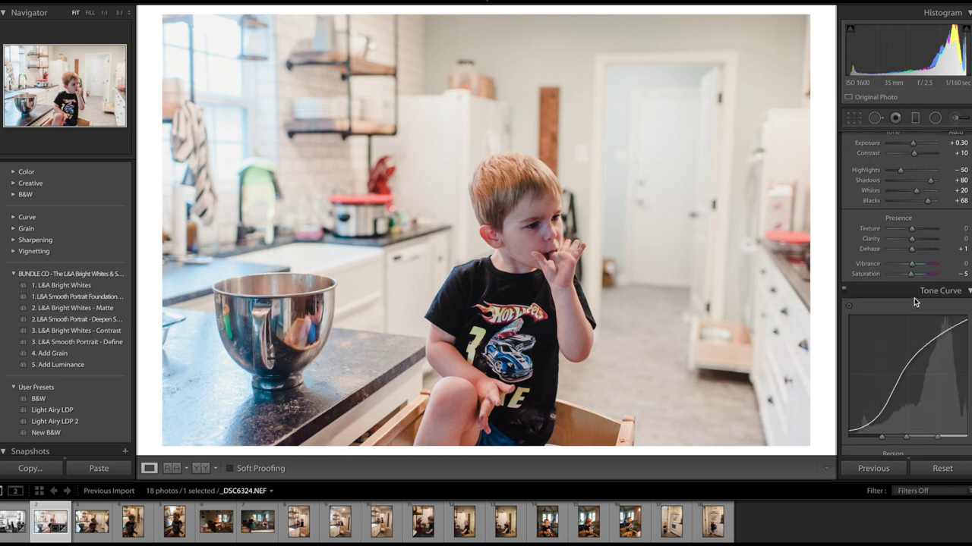
scroll(914, 302, up, 3)
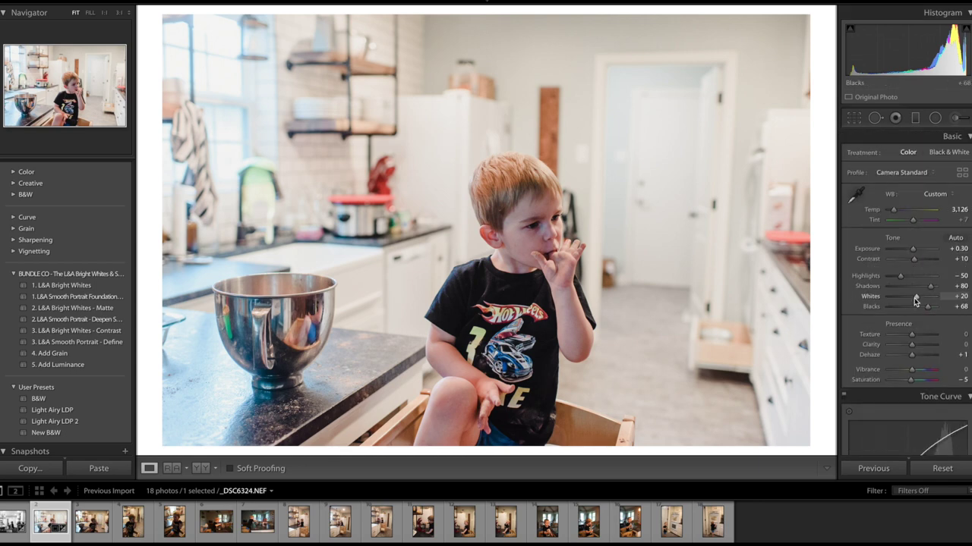
click(67, 439)
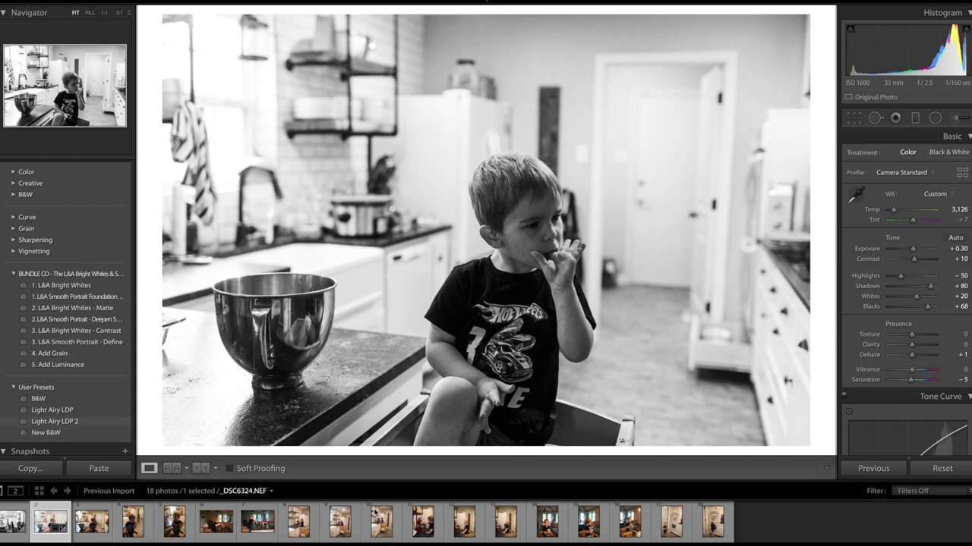
shift+click(257, 522)
- Sync the airy edit across photos 2–7 and give photo 3 the New B&W preset
click(870, 469)
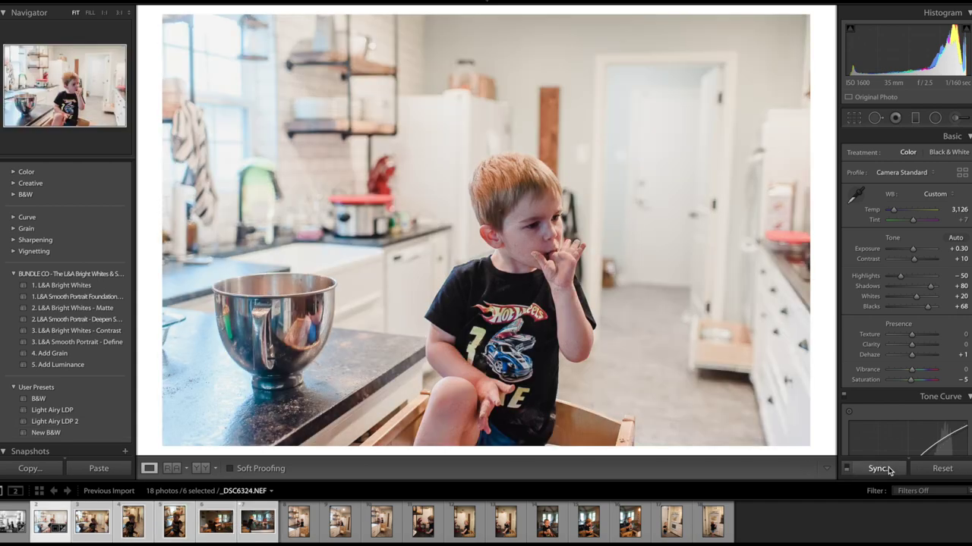
click(92, 519)
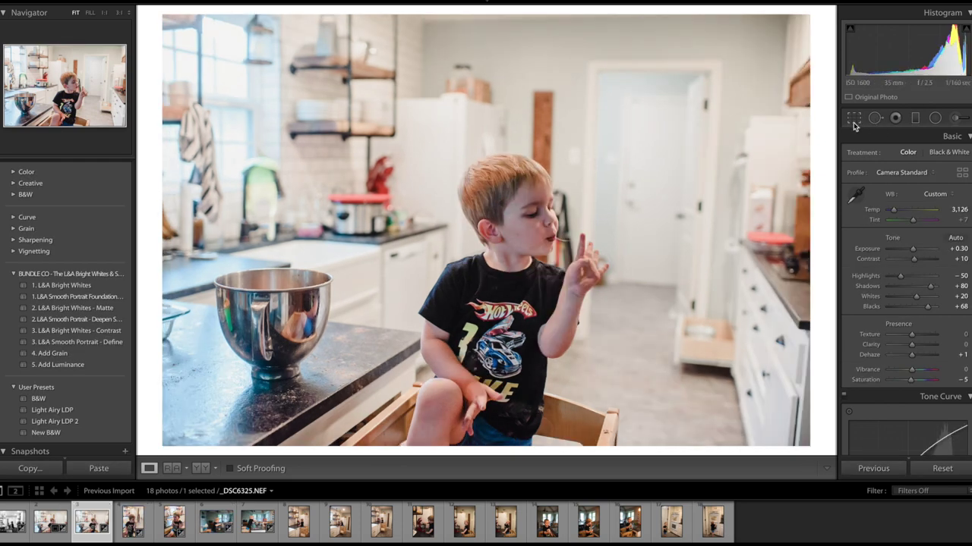
click(57, 433)
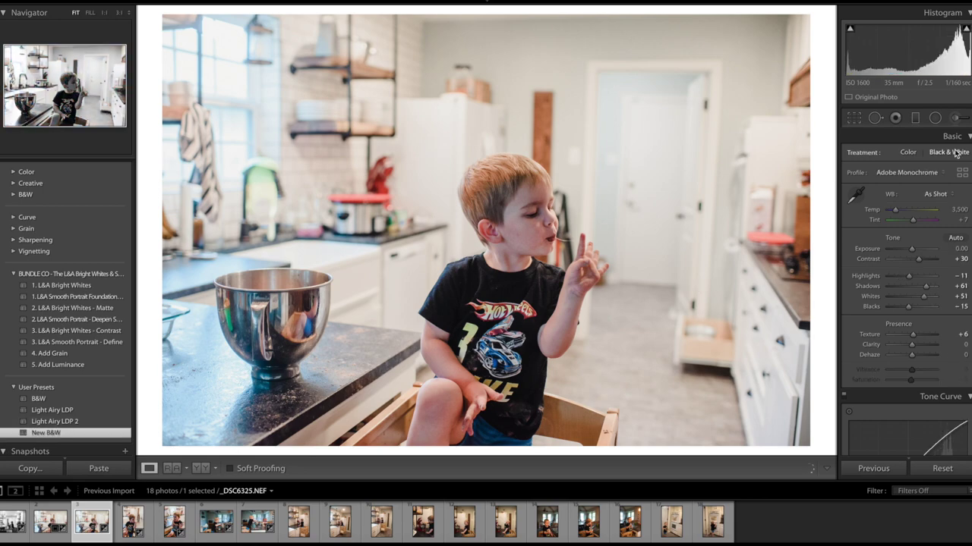
- Raise photo 3's Exposure to +0.50, Shadows to +87 and Lights to +27
key(equal)
key(equal)
key(equal)
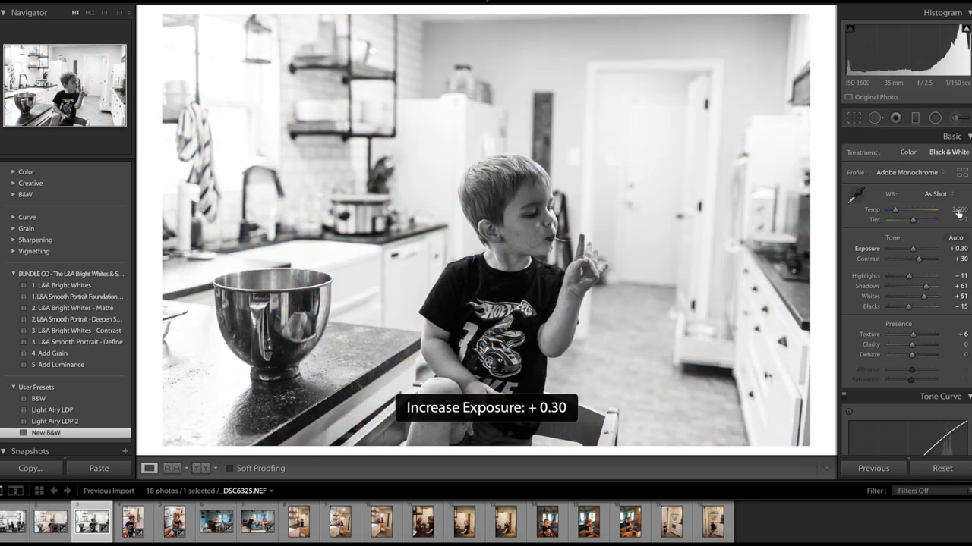
key(equal)
key(equal)
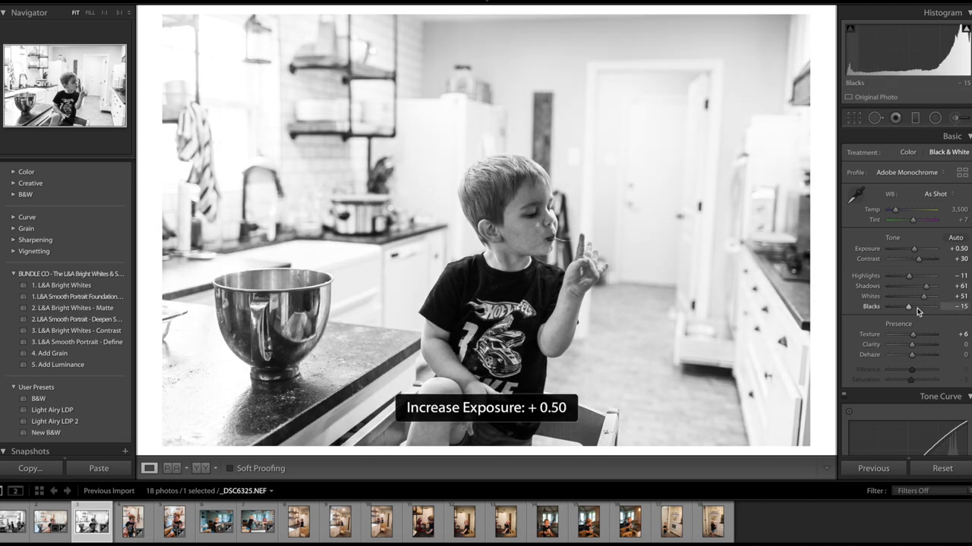
drag(925, 287, 934, 289)
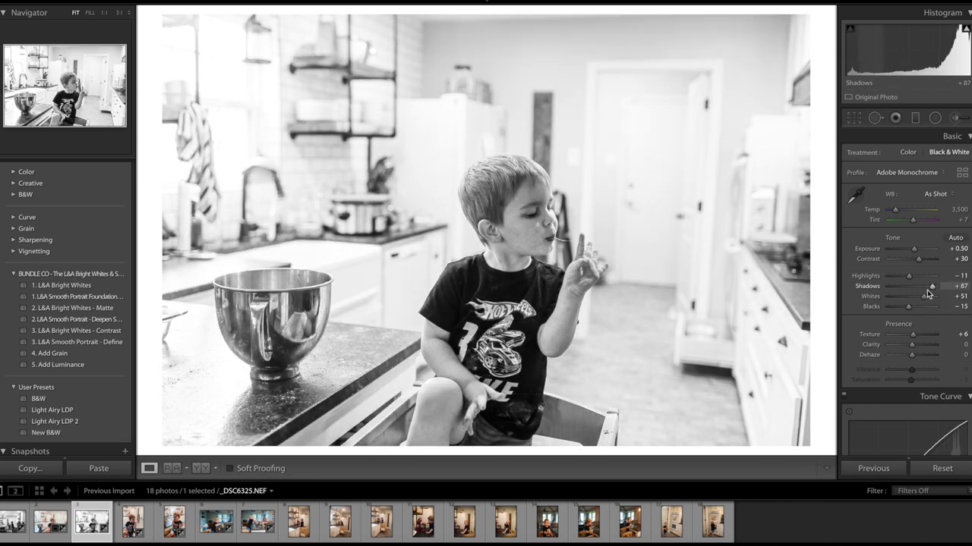
scroll(922, 334, down, 5)
scroll(922, 334, down, 1)
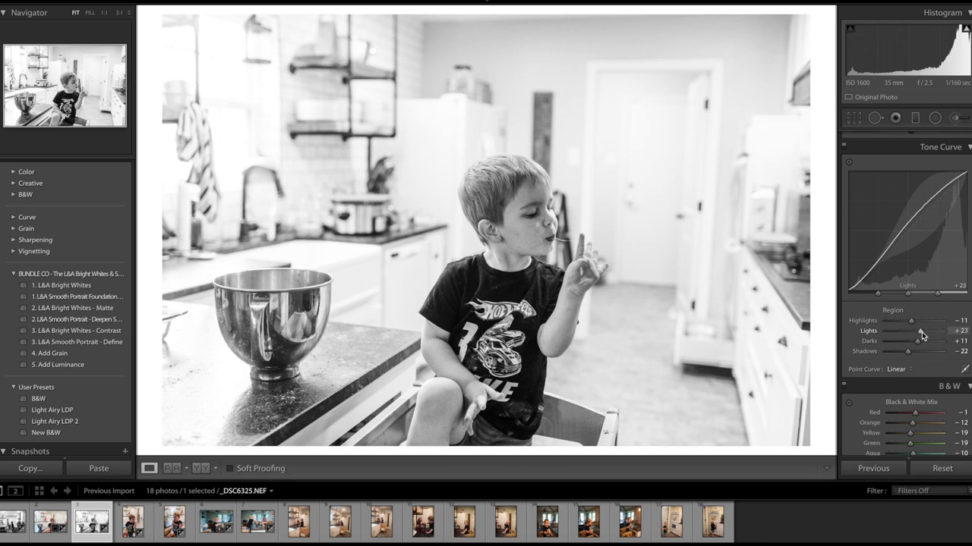
drag(922, 332, 923, 332)
click(131, 528)
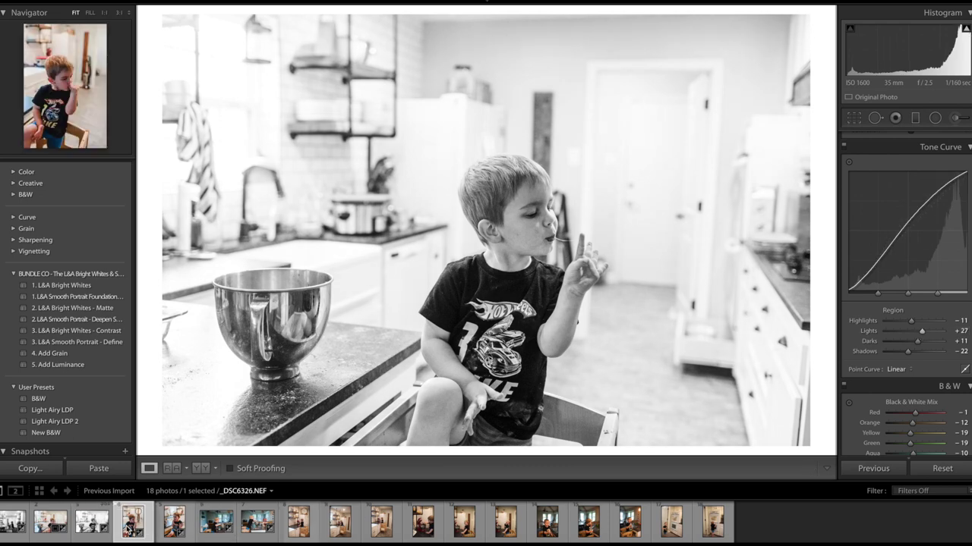
- Raise the fourth photo's exposure to +0.50 and straighten it by -0.94°
key(equal)
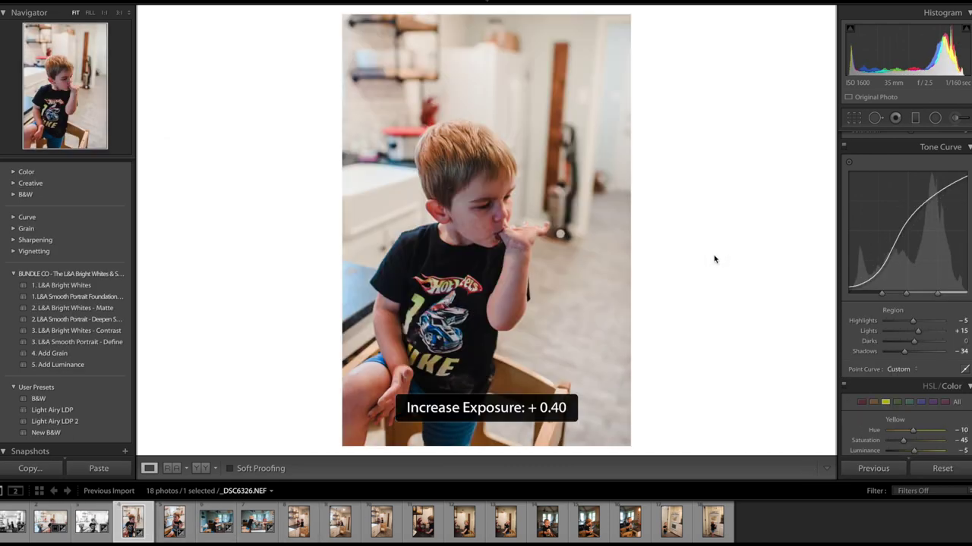
key(equal)
key(r)
drag(764, 111, 752, 98)
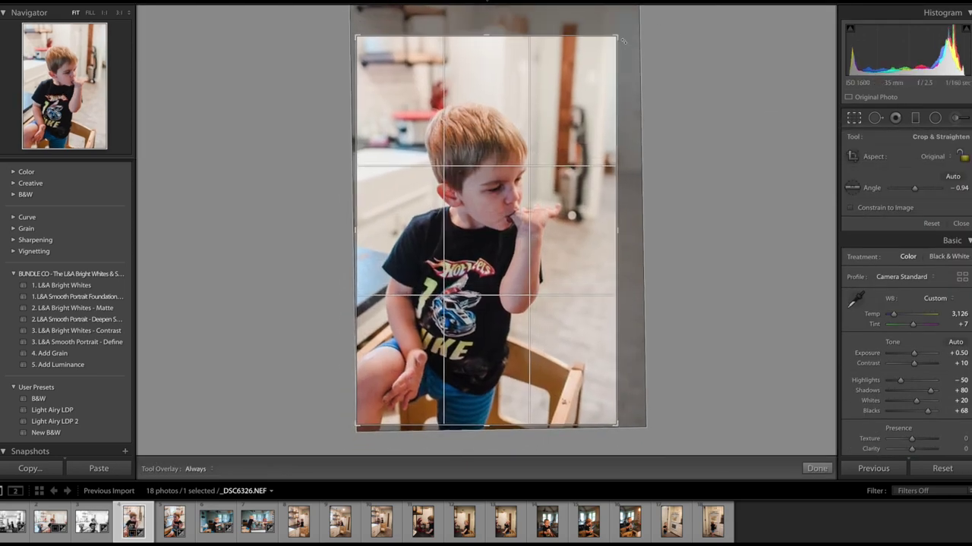
key(r)
- Make the finger-licking photo black-and-white with New B&W at +0.90 exposure
key(equal)
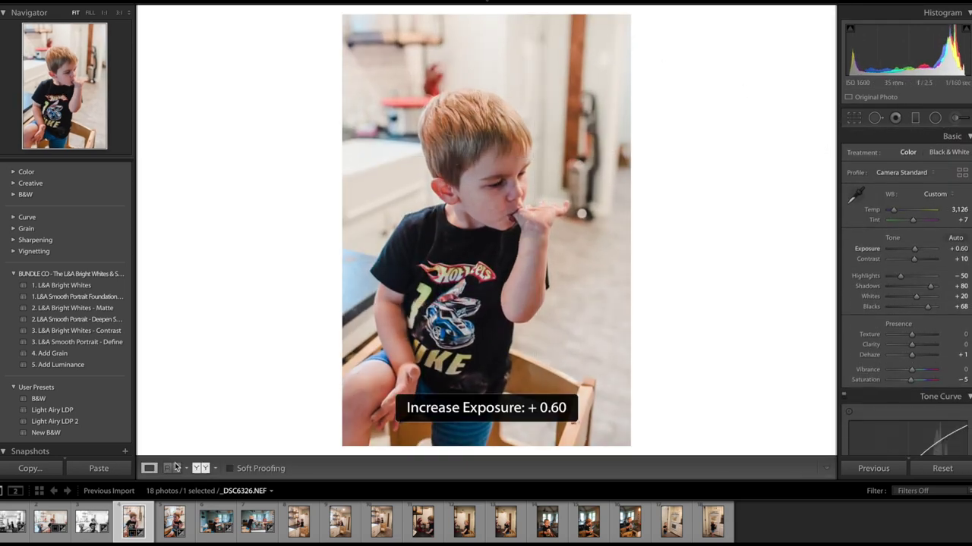
click(69, 434)
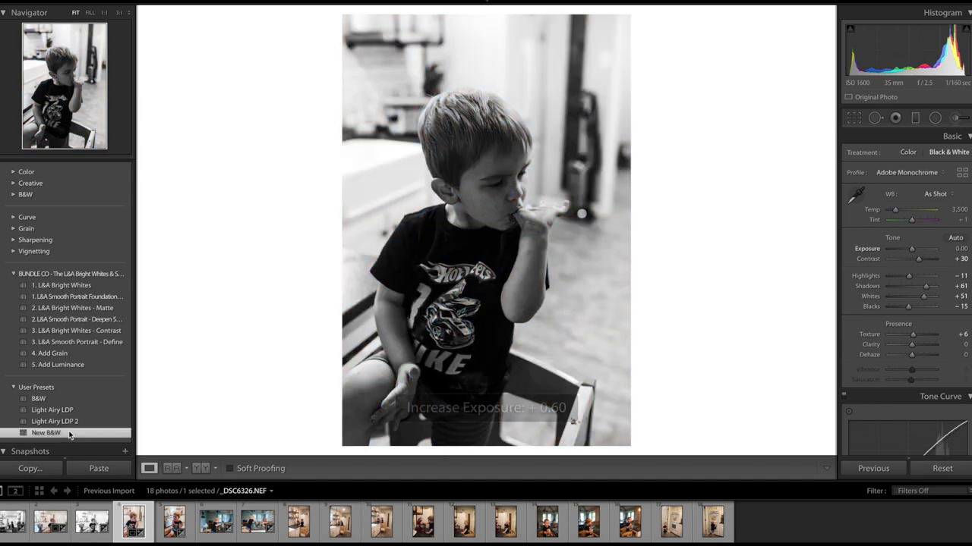
key(equal)
key(equal)
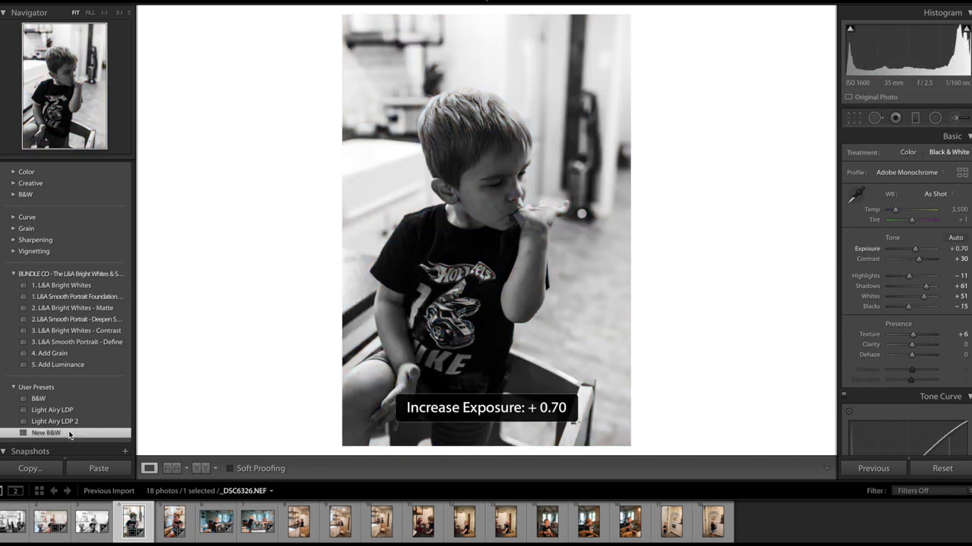
key(equal)
key(equal)
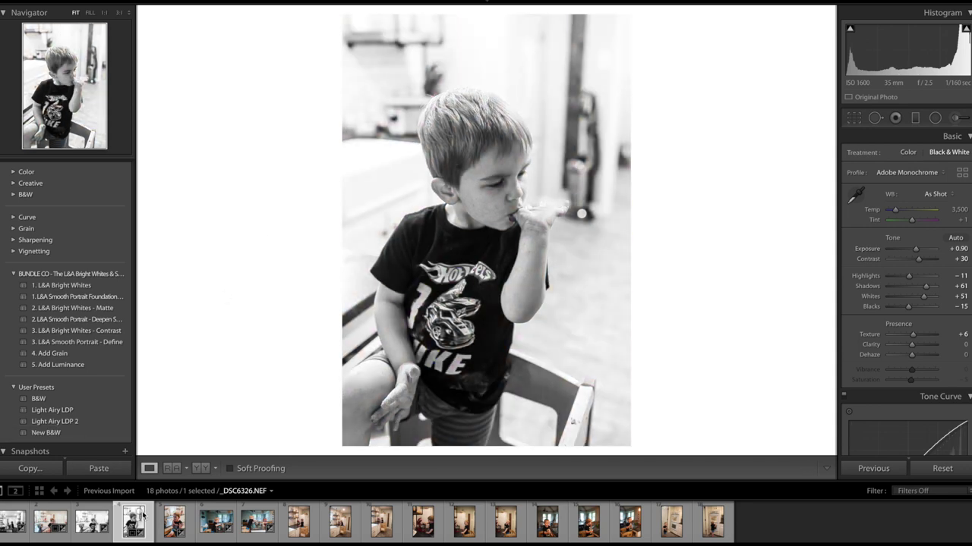
- Select the black-and-white photo with the next one and sync settings across both
click(168, 524)
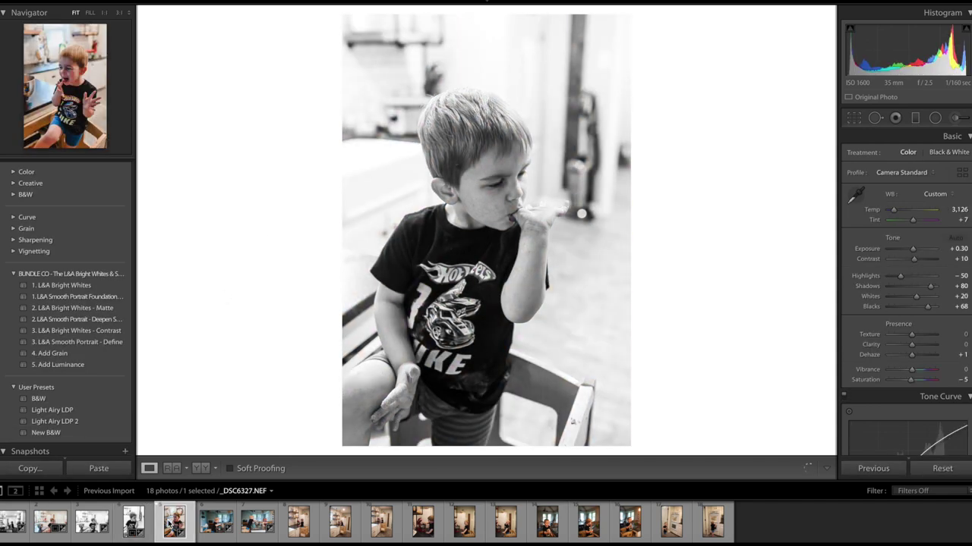
key(equal)
key(equal)
key(equal)
key(equal)
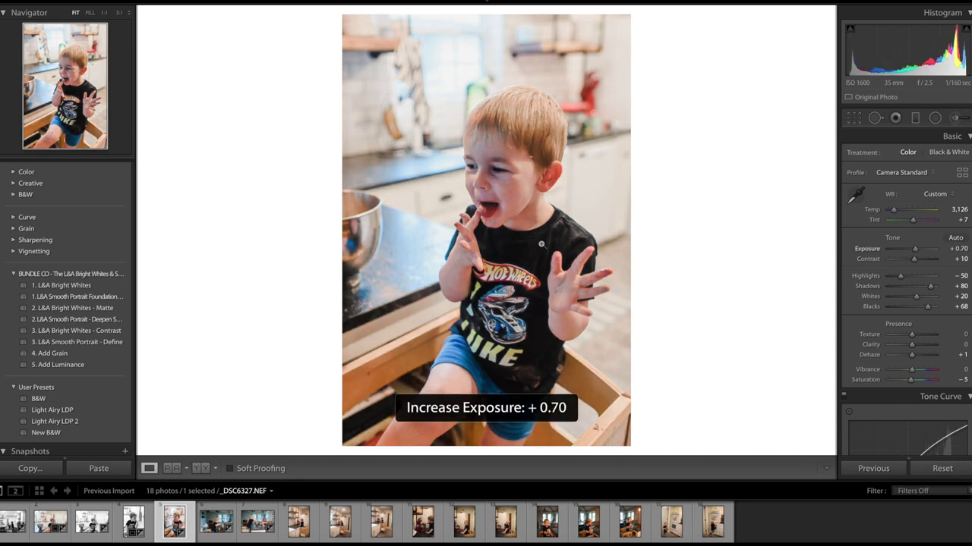
click(129, 522)
super+click(174, 522)
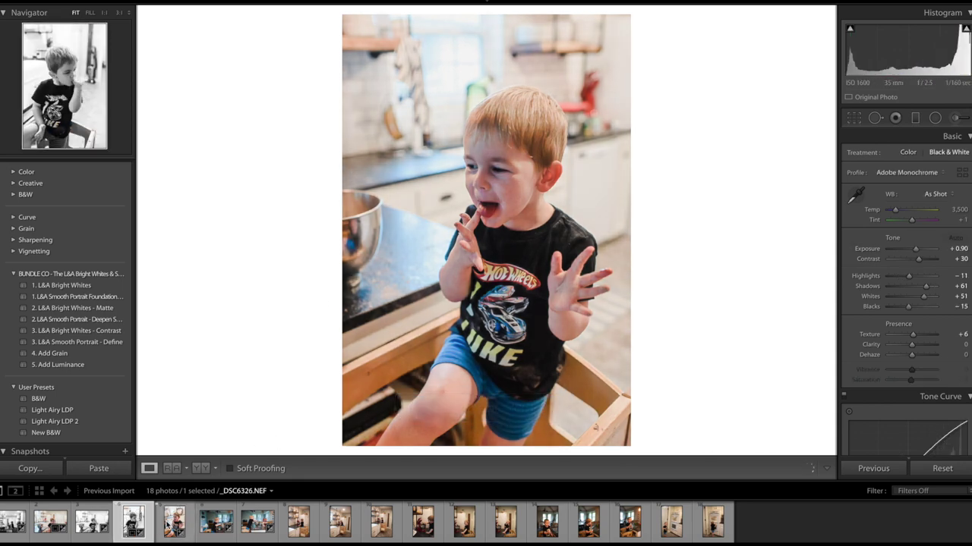
click(900, 470)
key(Return)
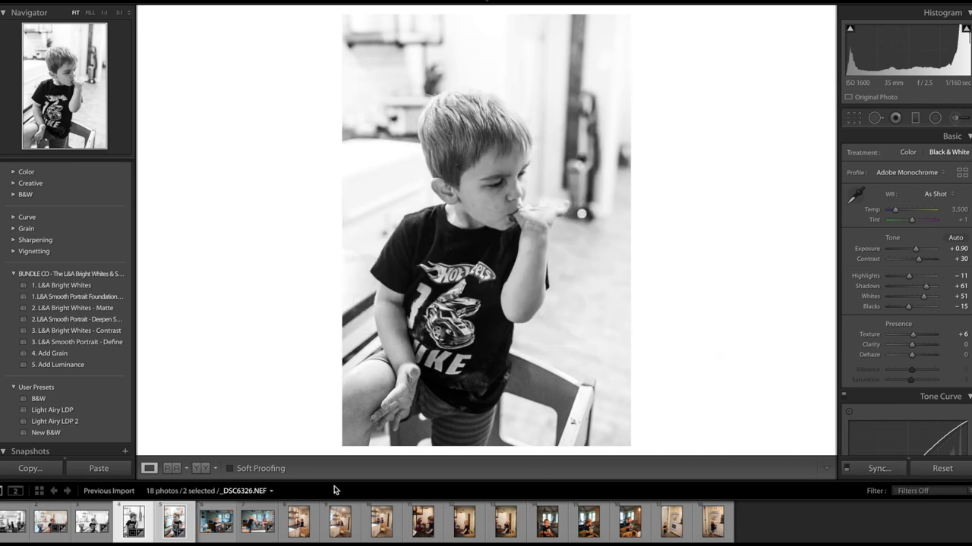
click(176, 516)
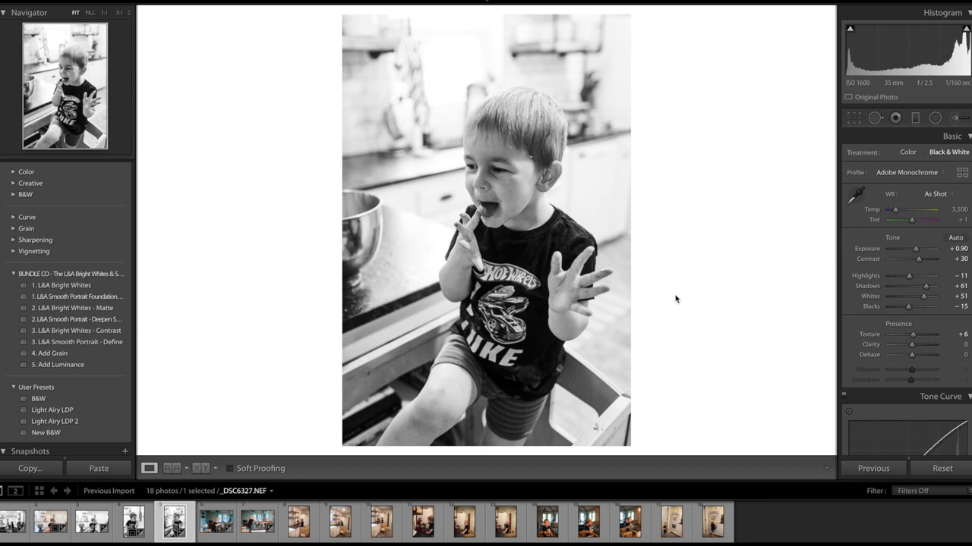
key(Right)
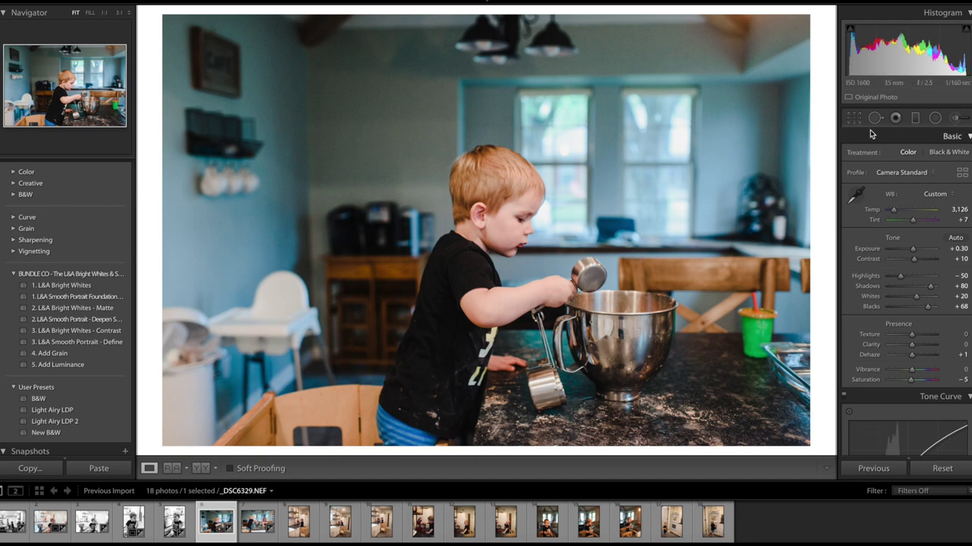
click(854, 117)
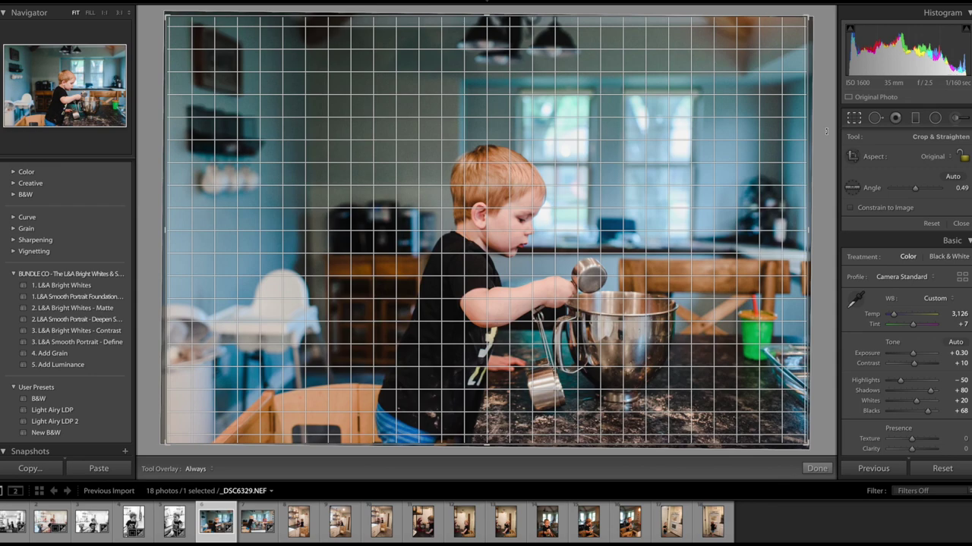
key(r)
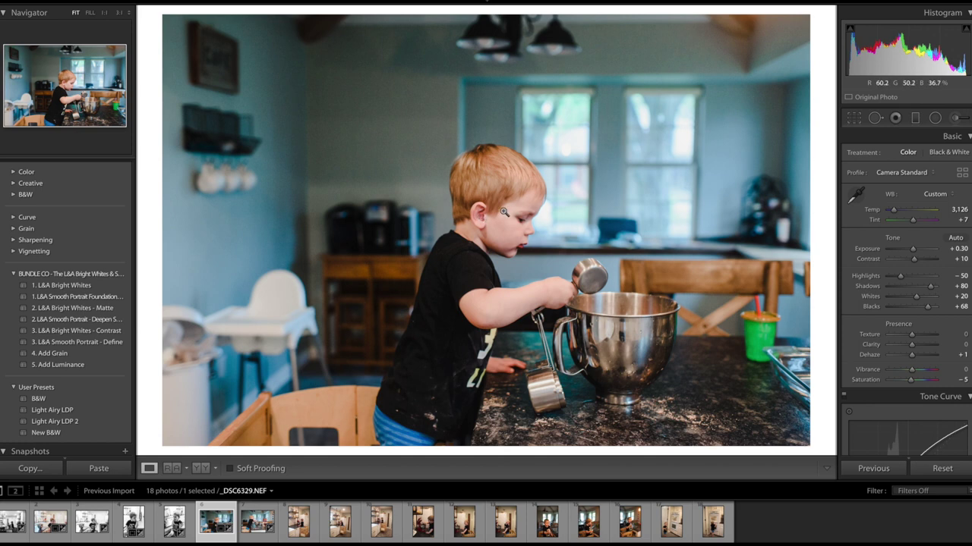
click(57, 431)
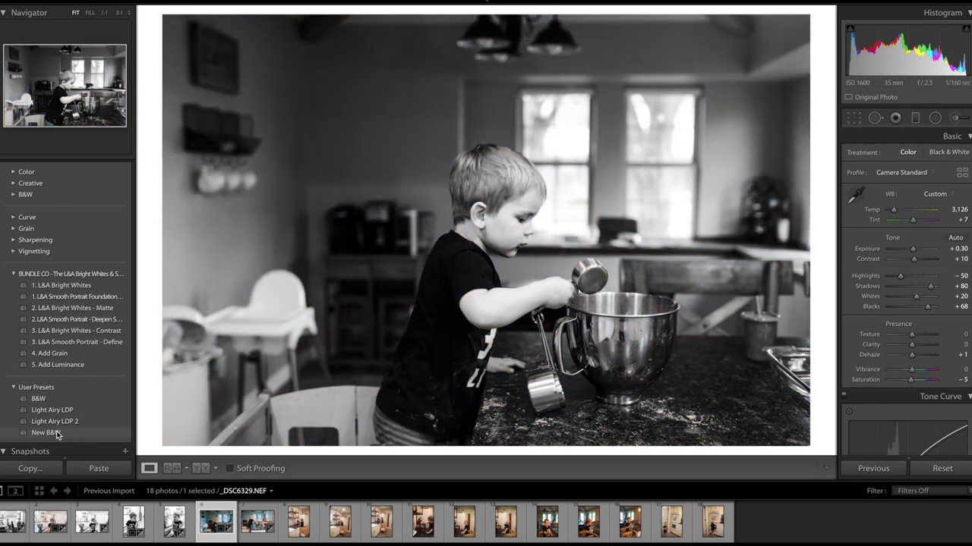
- Sync the mixing-bowl photo's settings to the next four photos
shift+click(381, 535)
click(879, 469)
key(Return)
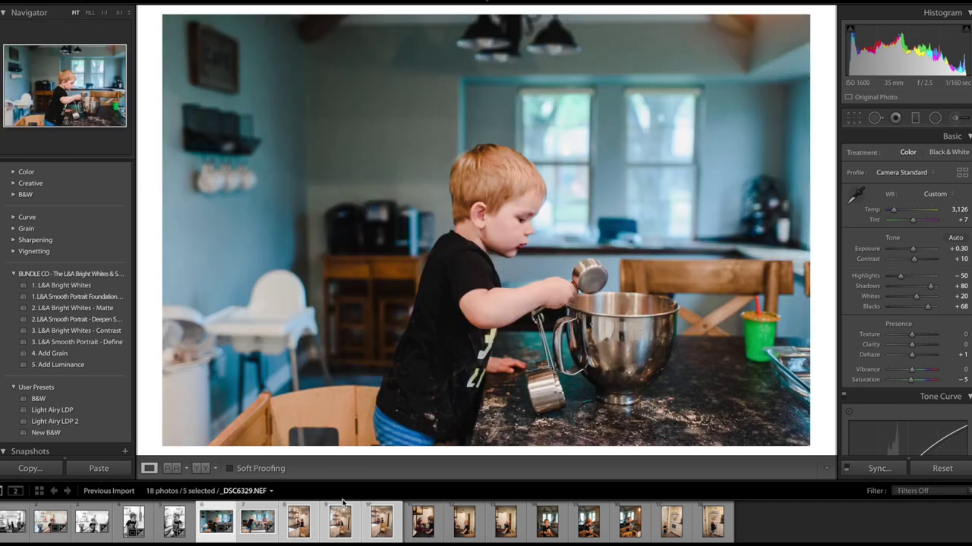
- Level the brownie-mix photo _DSC6331 by -0.58° and lower its exposure to +0.20
click(257, 521)
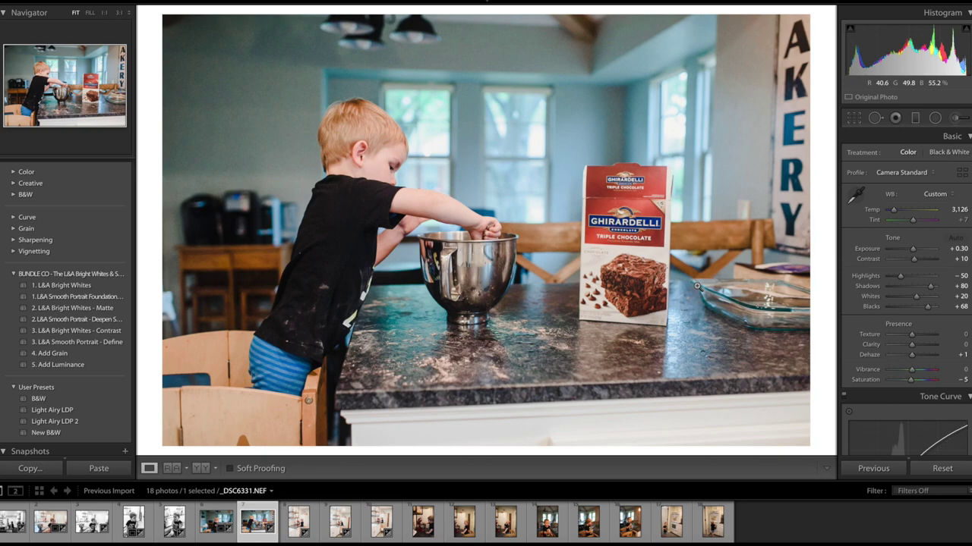
click(854, 119)
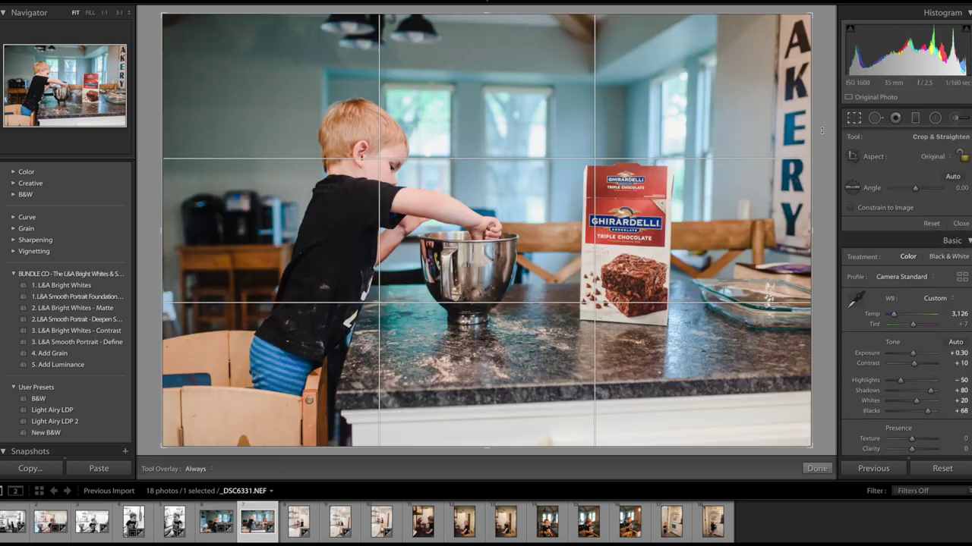
drag(821, 131, 824, 131)
key(Return)
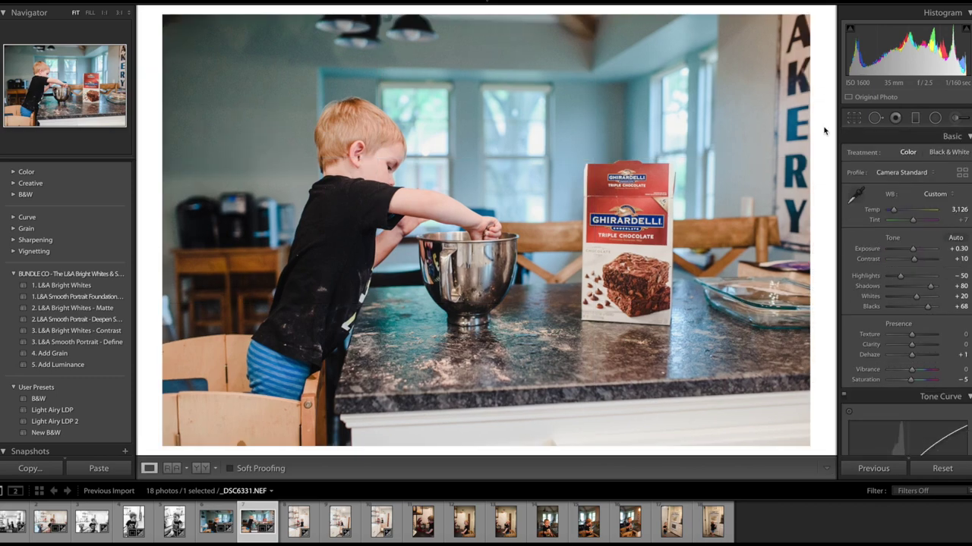
key(minus)
click(856, 123)
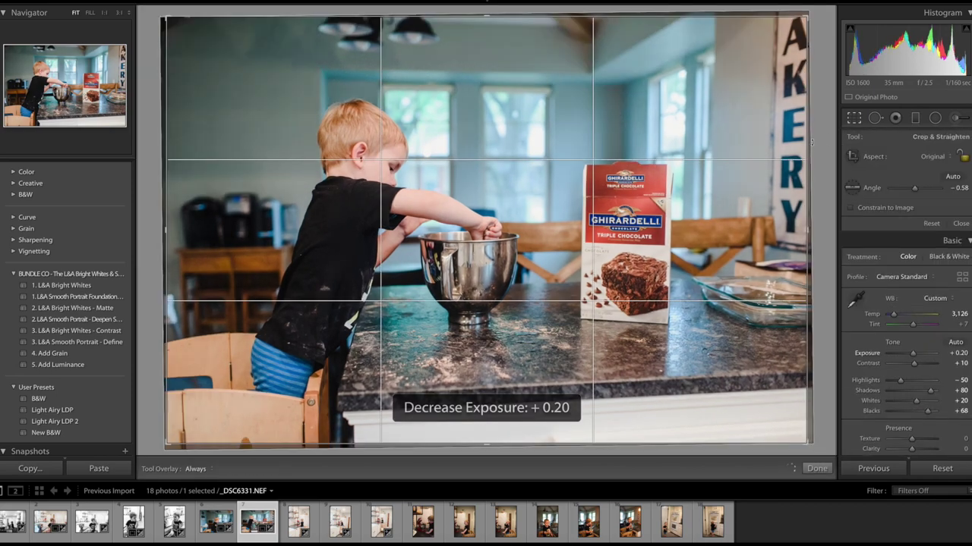
drag(825, 138, 824, 148)
key(Return)
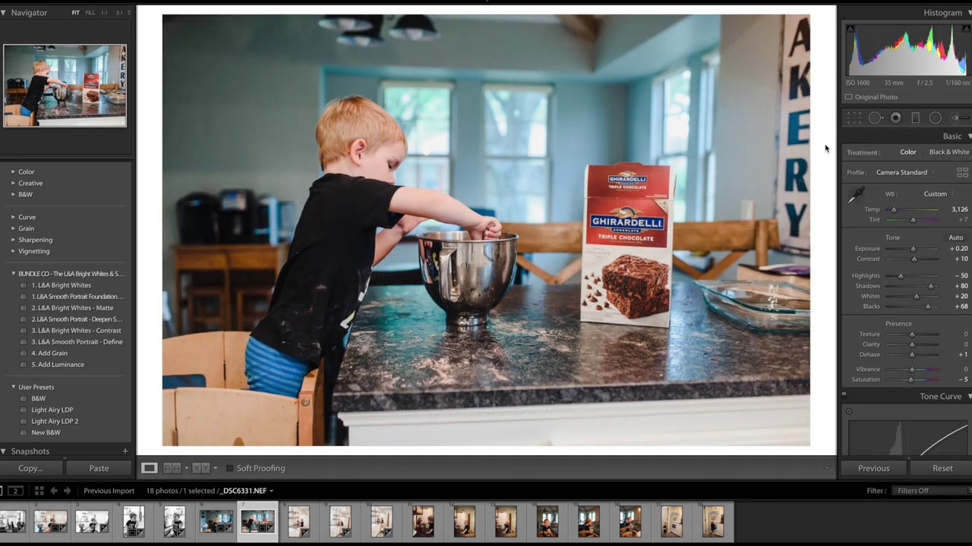
key(Right)
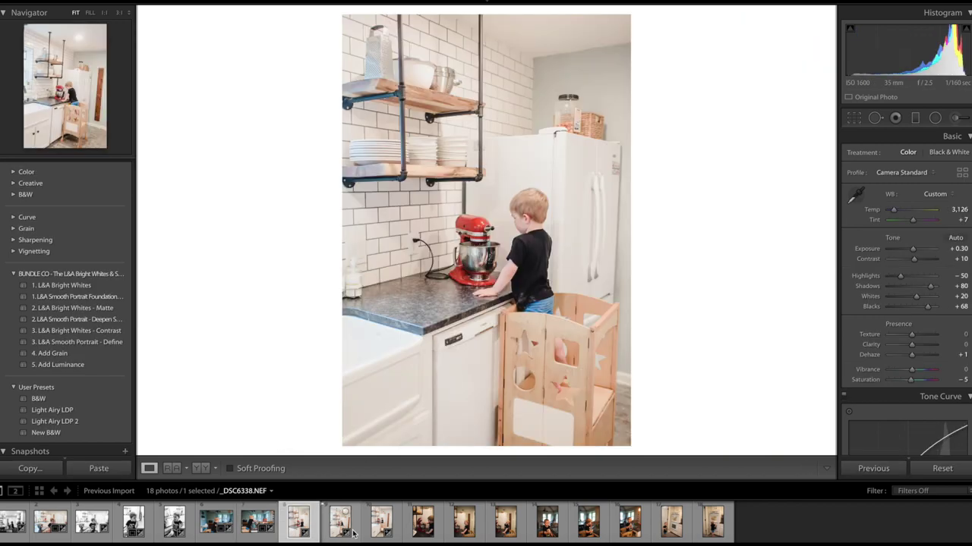
- Set the mixer photo to Exposure −0.20, Whites +12, Temp 3,011 and tone-curve Lights +10
key(minus)
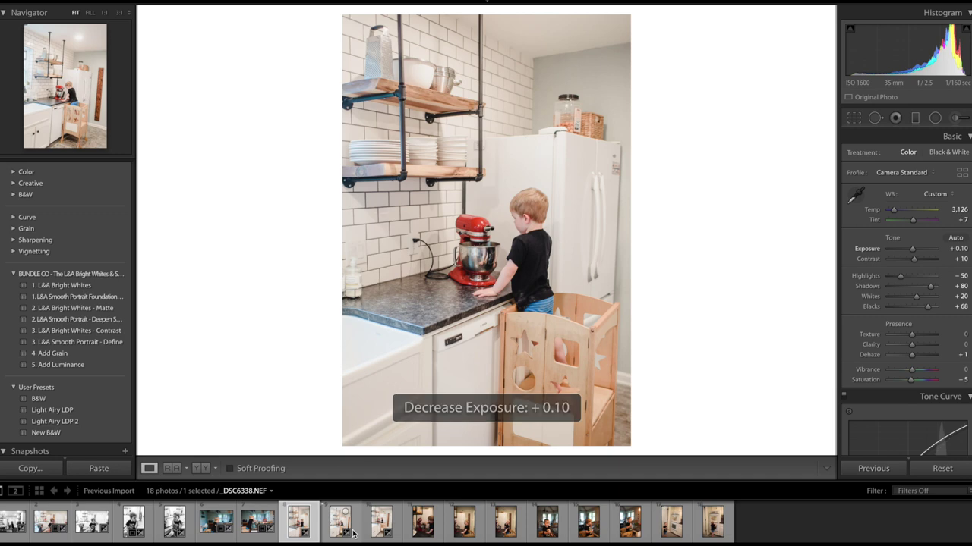
key(minus)
click(931, 287)
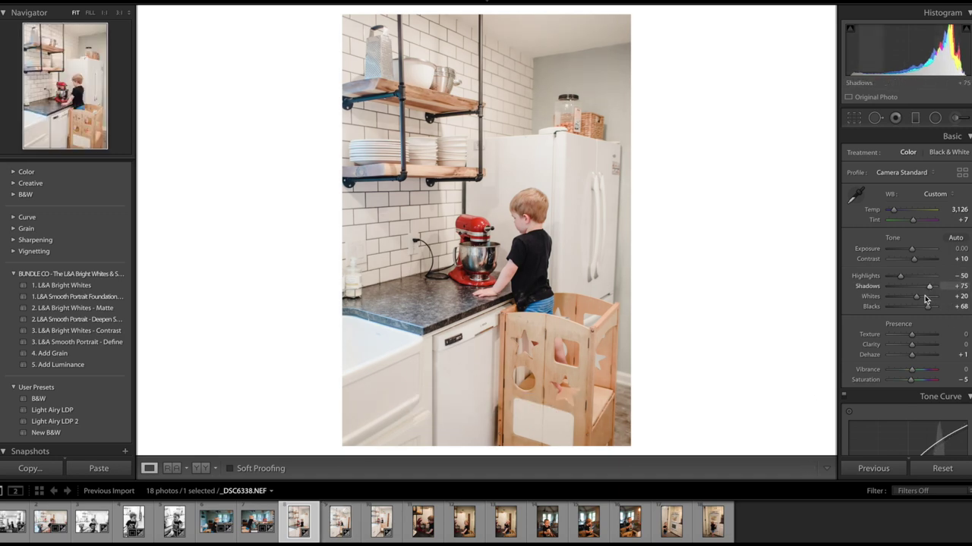
drag(916, 299, 914, 299)
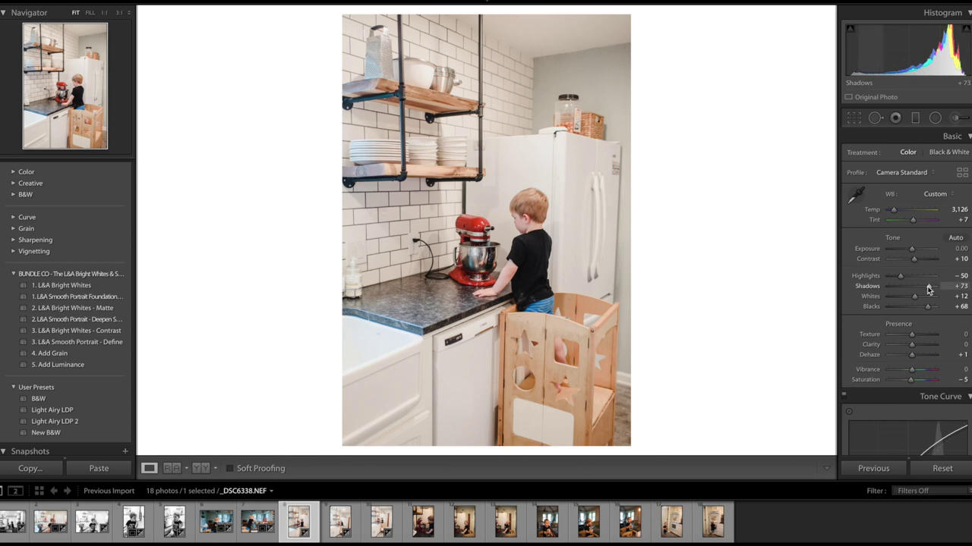
key(minus)
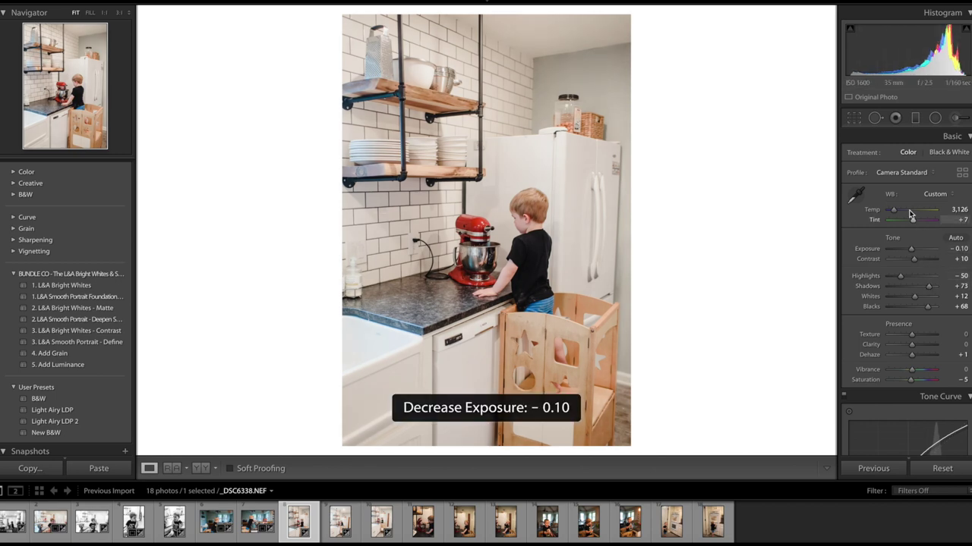
drag(895, 211, 893, 211)
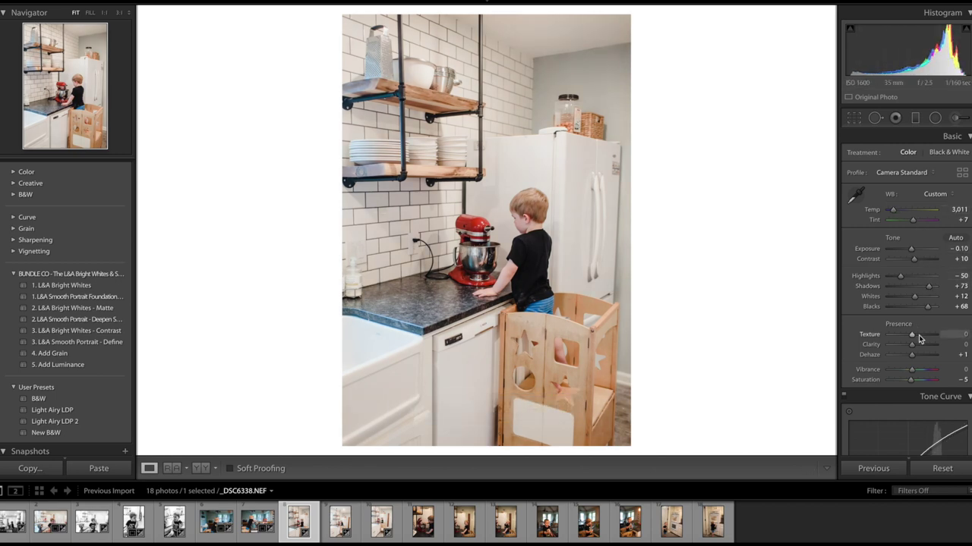
scroll(918, 339, down, 5)
drag(913, 430, 918, 436)
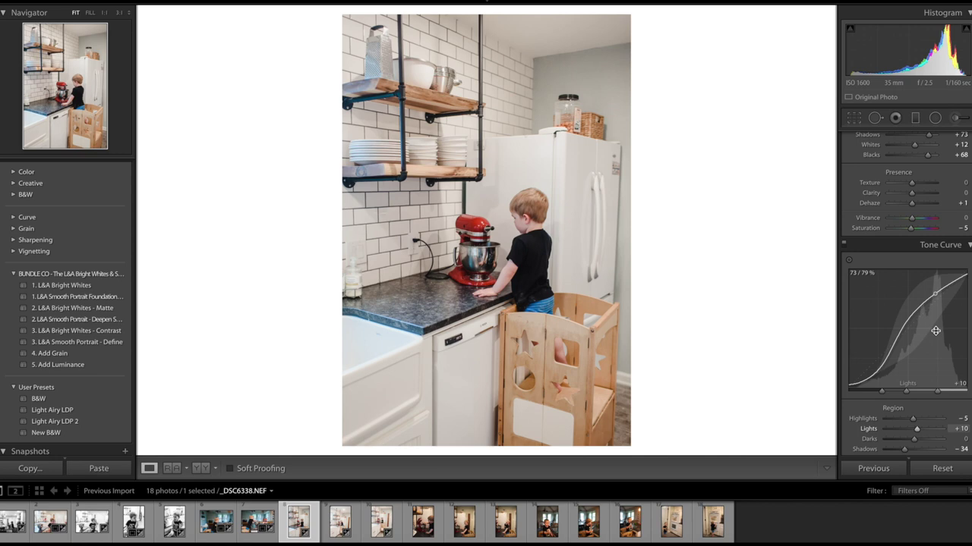
key(minus)
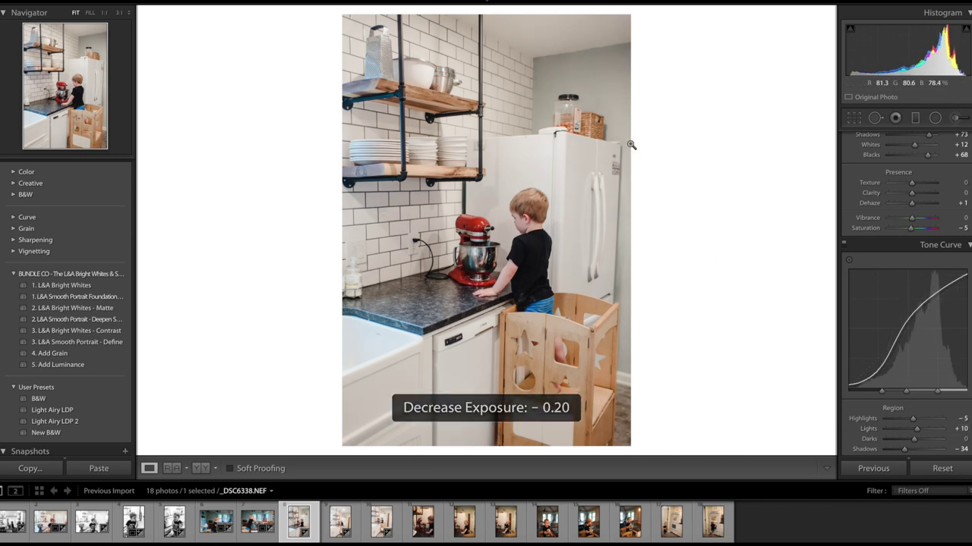
- Sync the mixer photo's settings to the next two photos
shift+click(374, 524)
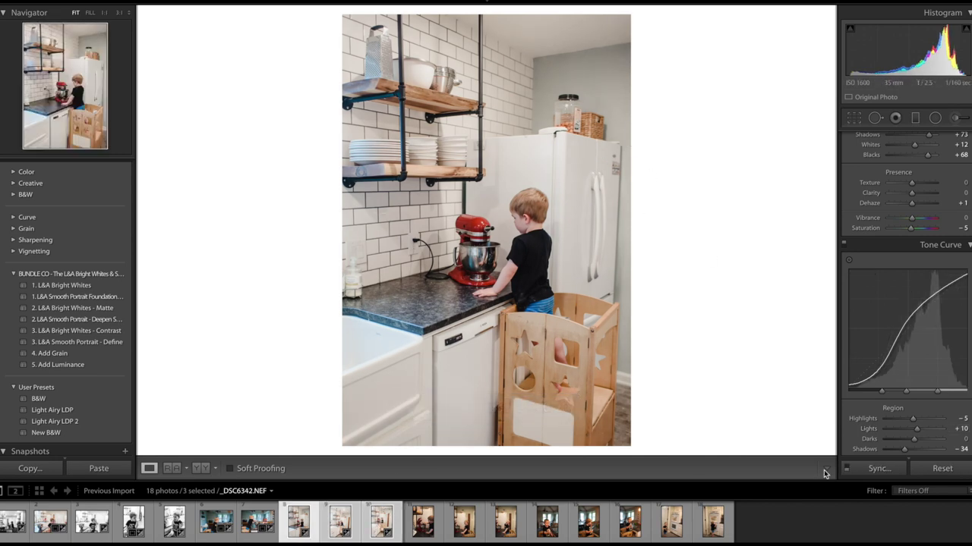
click(879, 468)
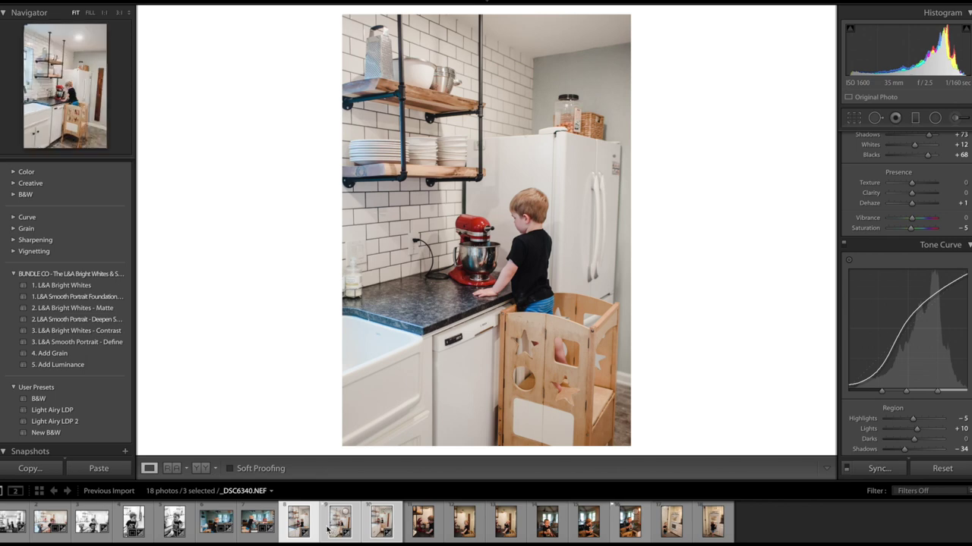
key(ctrl+shift+d)
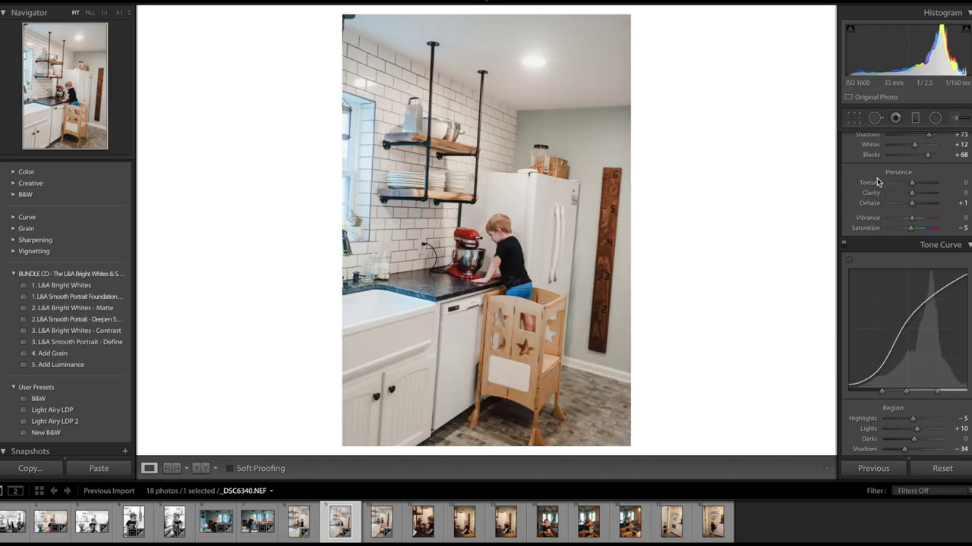
- Straighten _DSC6340 to level the kitchen lines and pull the top-left crop corner inward
click(852, 119)
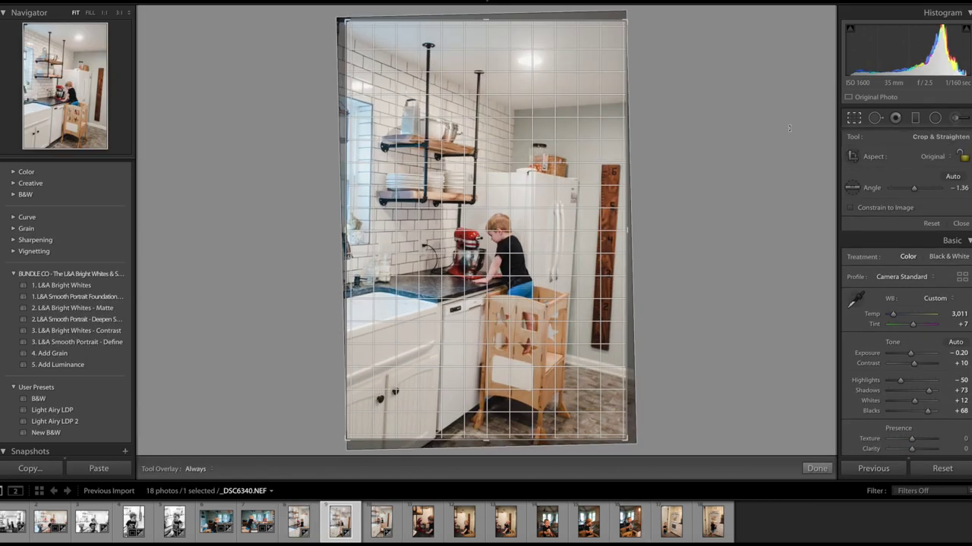
drag(788, 125, 790, 129)
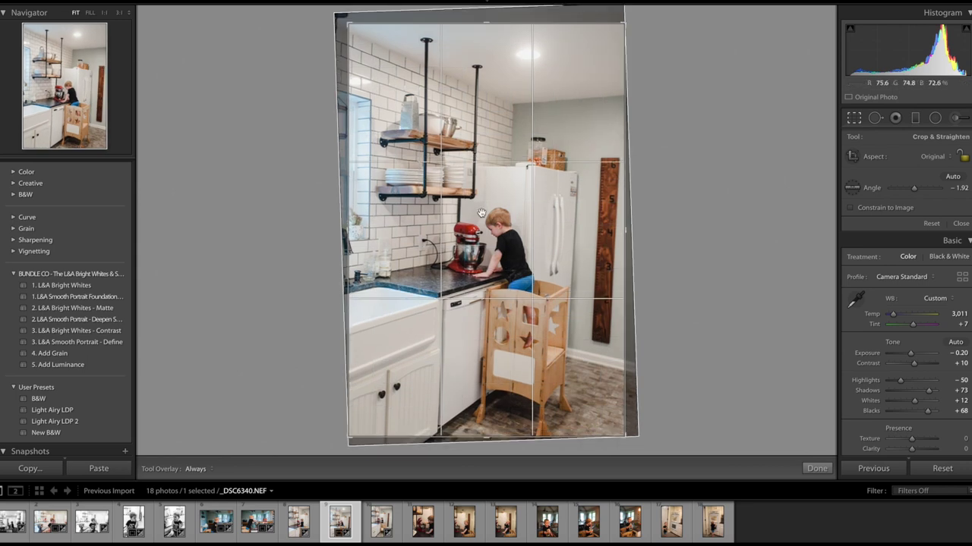
key(r)
key(r)
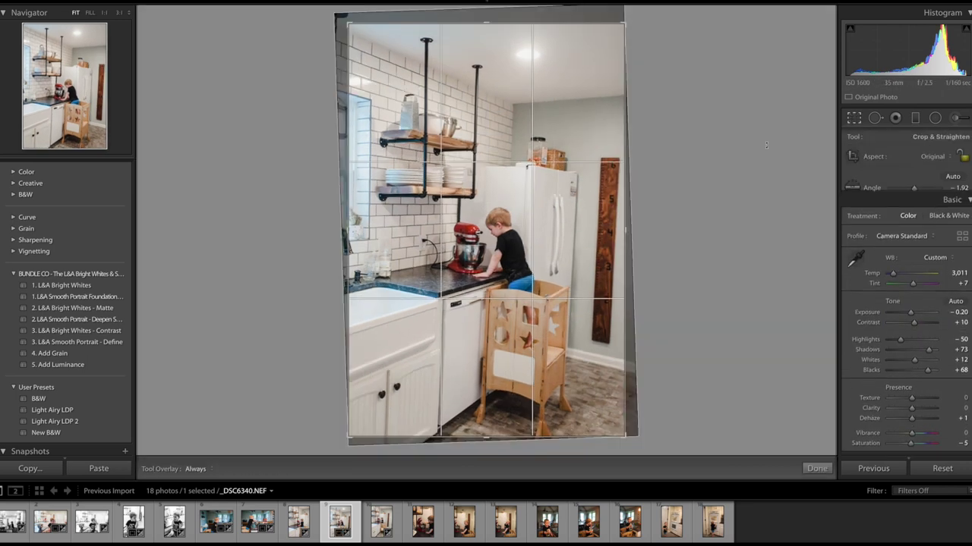
drag(766, 145, 765, 141)
drag(350, 28, 355, 36)
key(r)
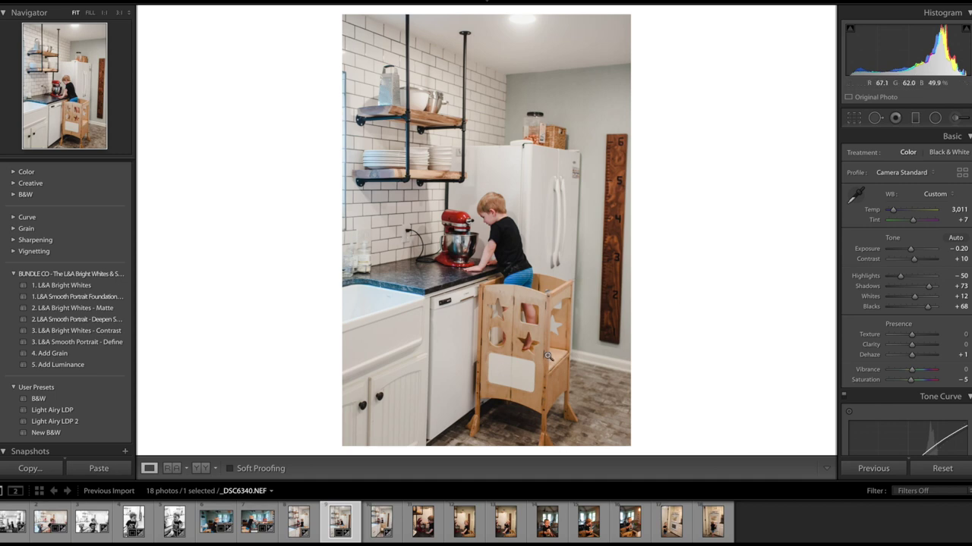
- Slightly tighten _DSC6342's crop from the corner, then select a range of seven photos
ctrl+click(374, 523)
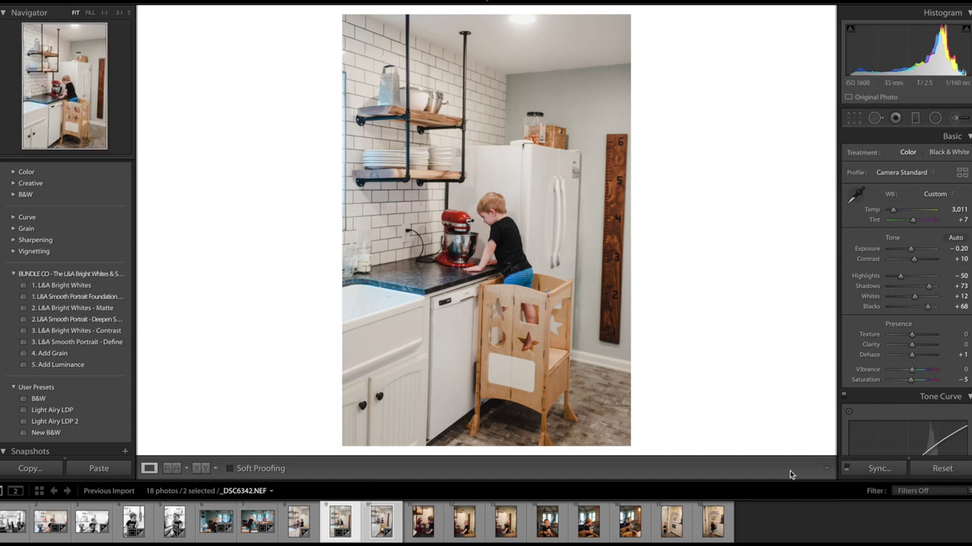
click(375, 524)
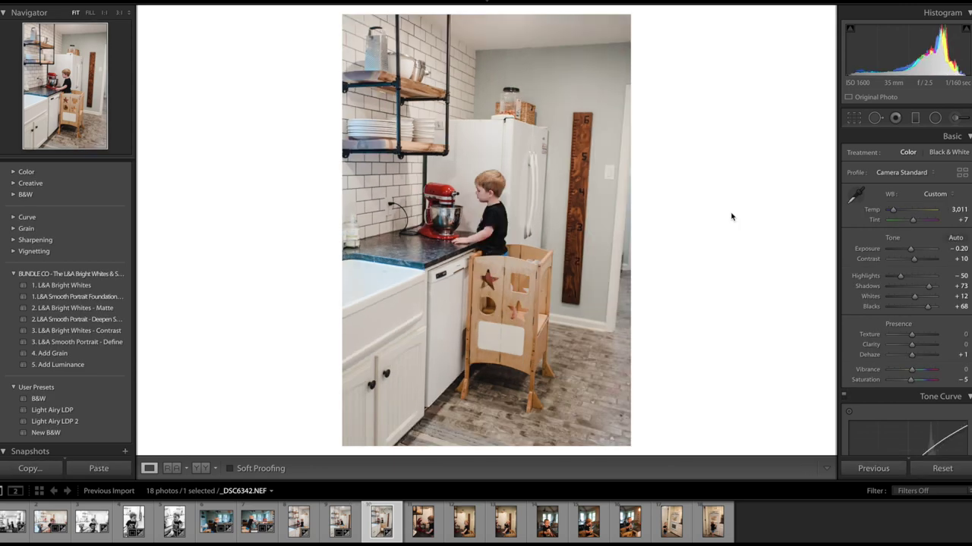
click(854, 119)
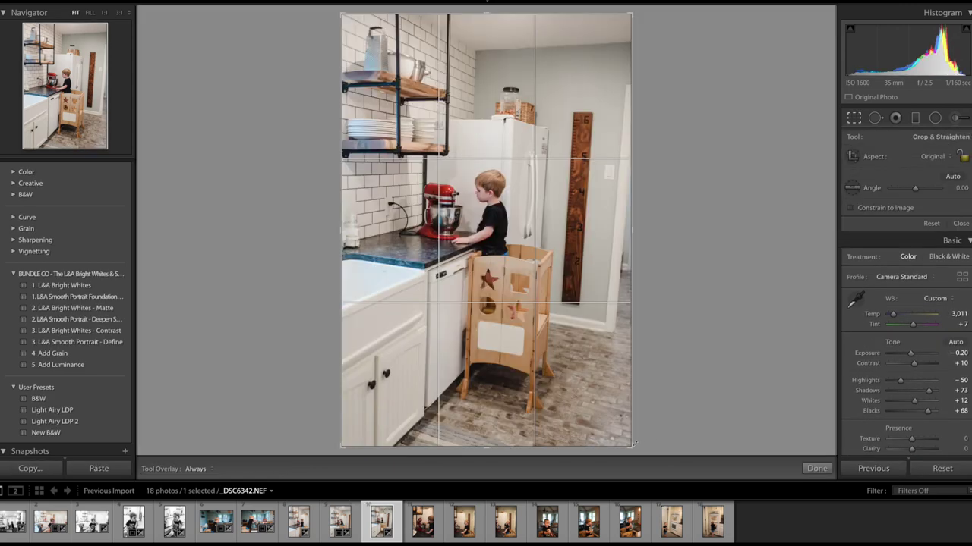
drag(633, 445, 627, 439)
key(Return)
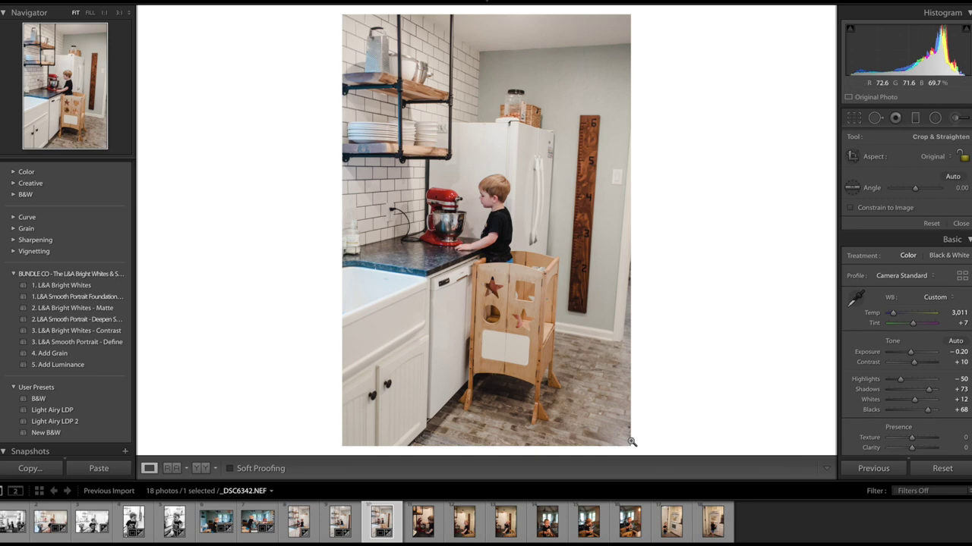
click(853, 119)
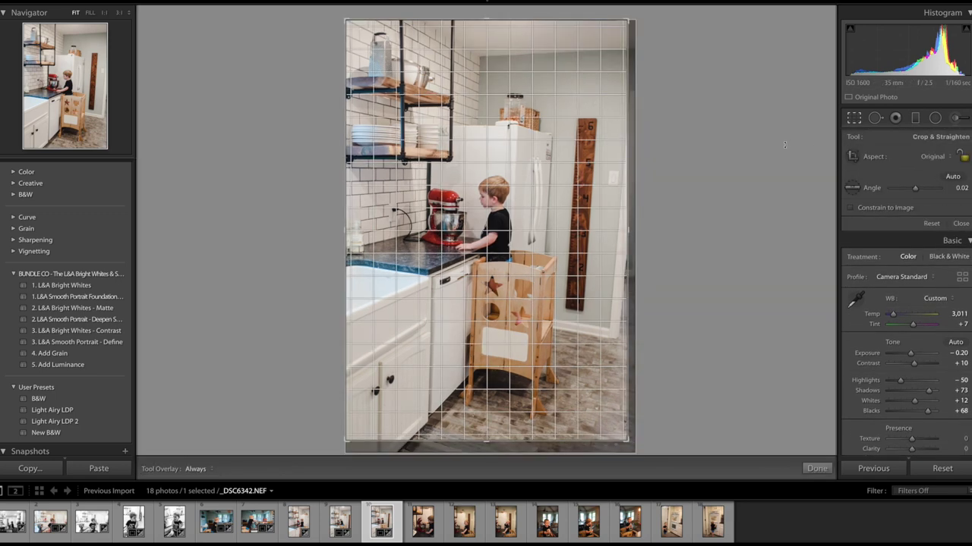
key(Return)
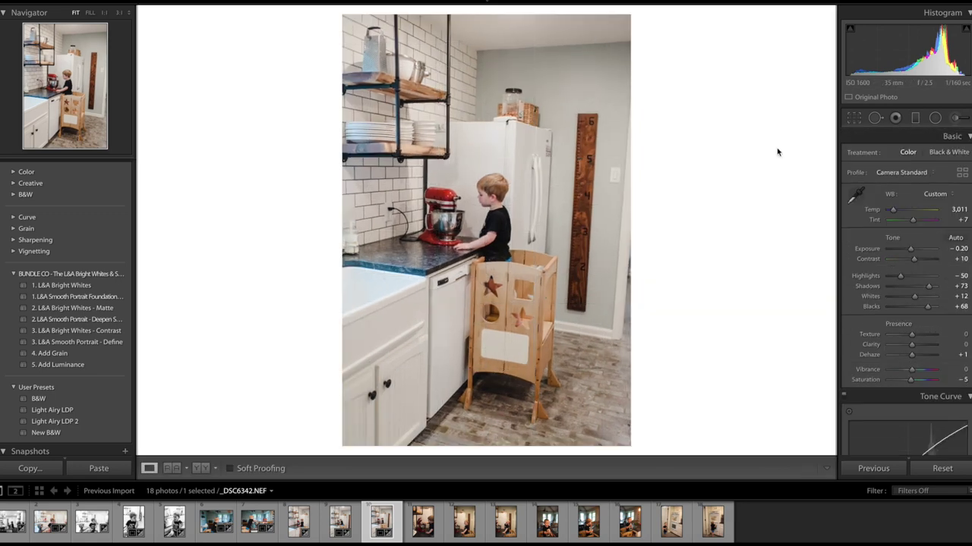
shift+click(630, 521)
- Synchronize the edits across all seven selected photos
click(881, 469)
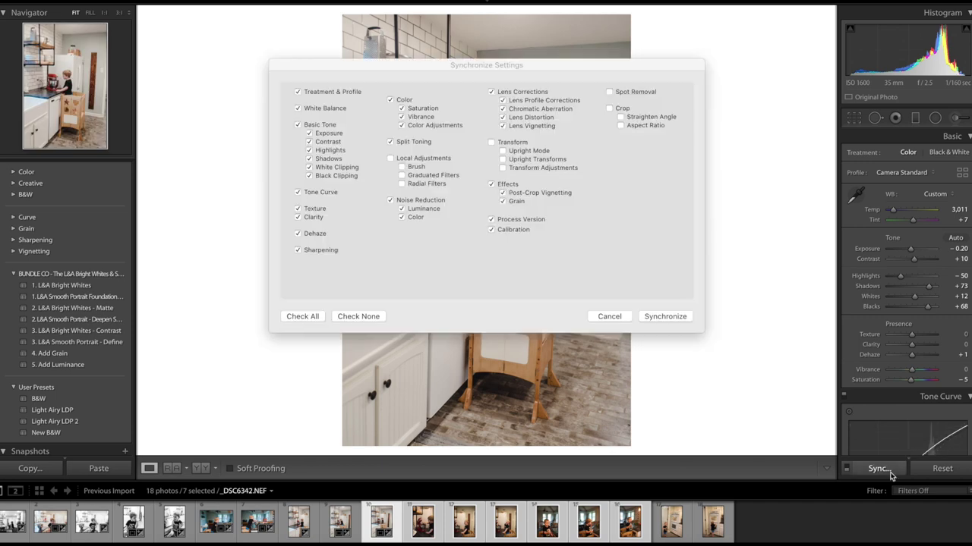
key(Return)
click(423, 524)
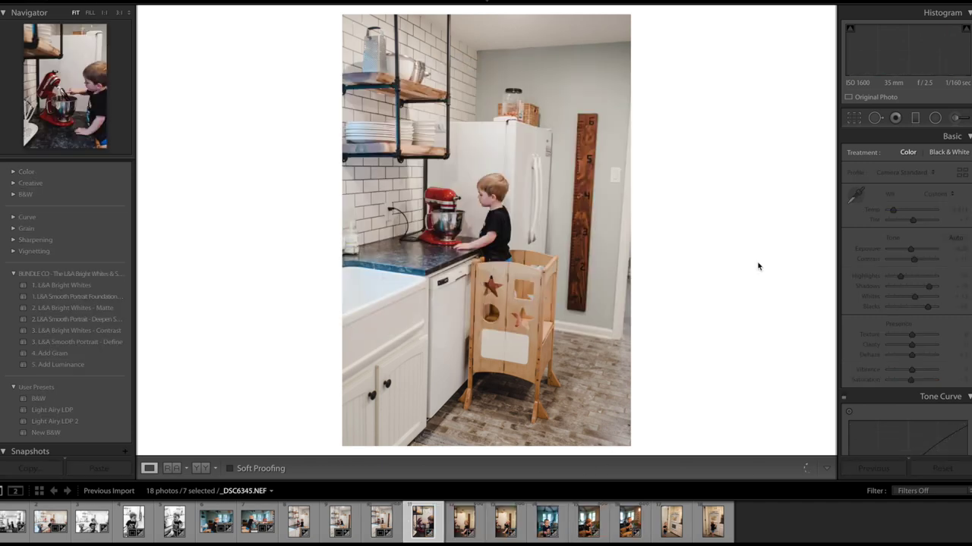
- Brighten _DSC6345 to Exposure +0.30, Whites +22 and highlight split-toning saturation 8
key(equal)
key(equal)
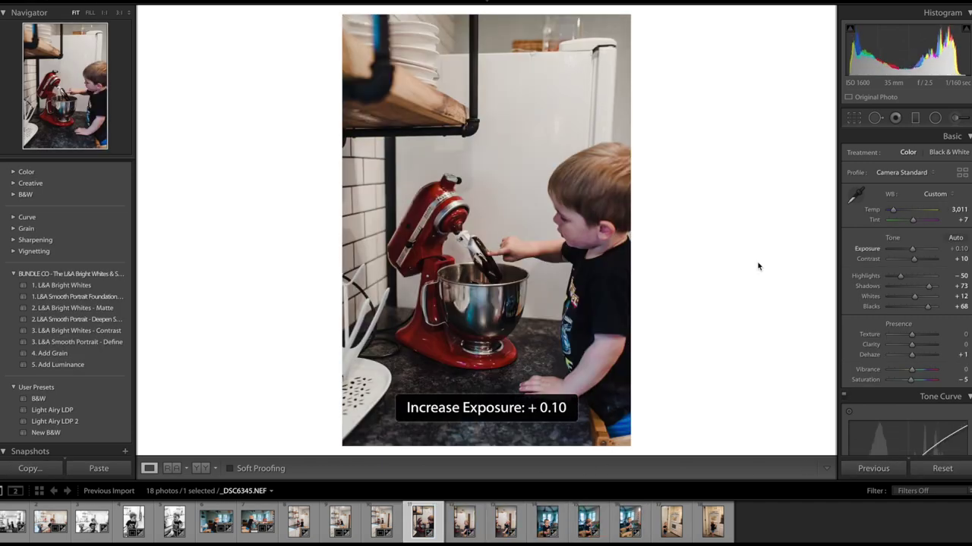
key(equal)
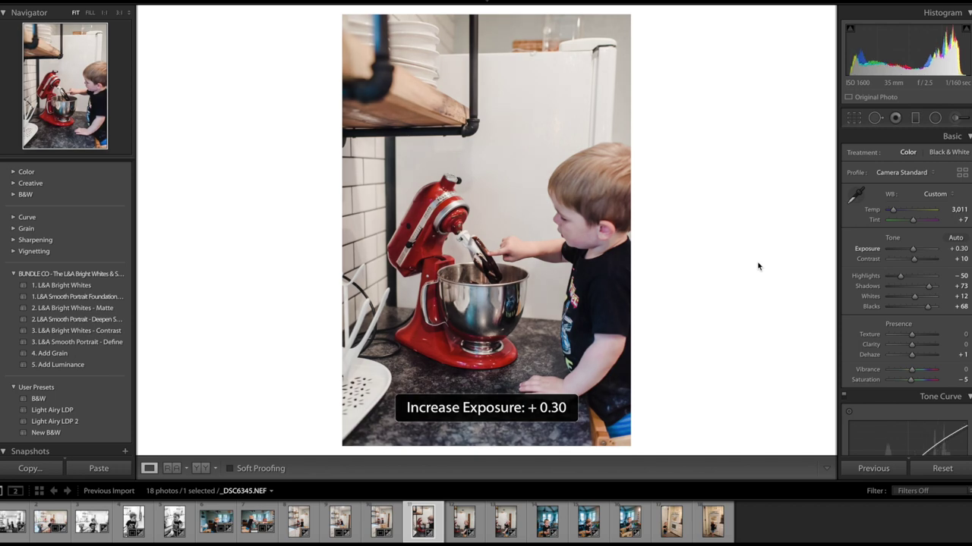
click(916, 296)
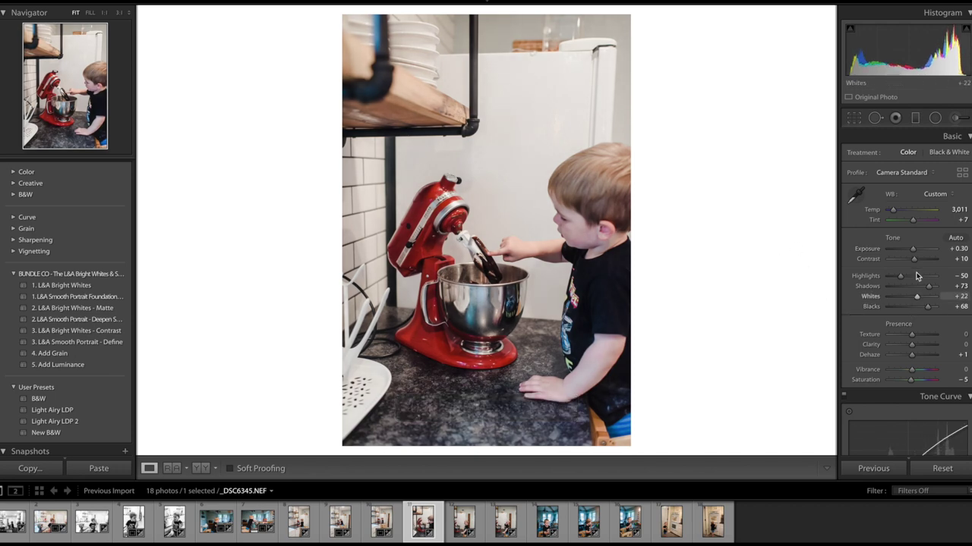
scroll(896, 228, down, 10)
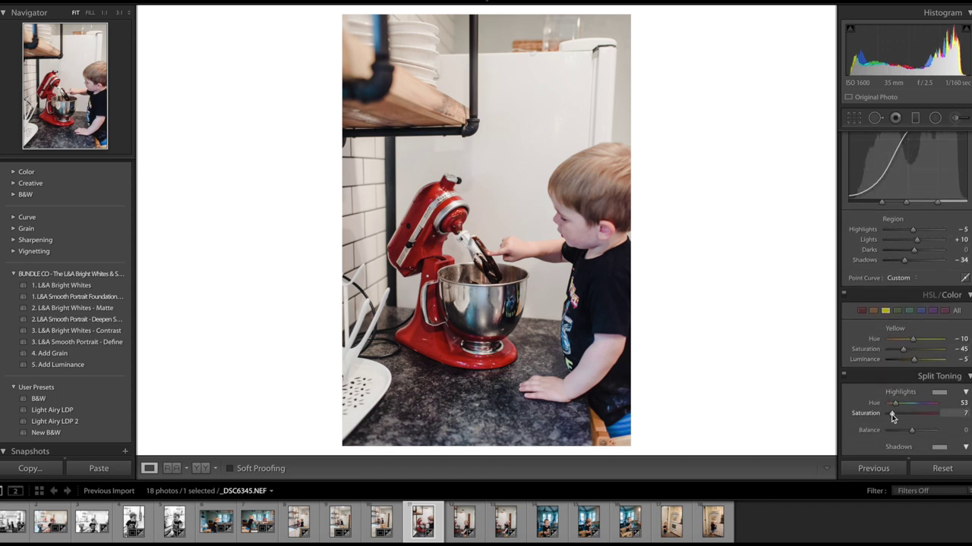
drag(889, 414, 893, 416)
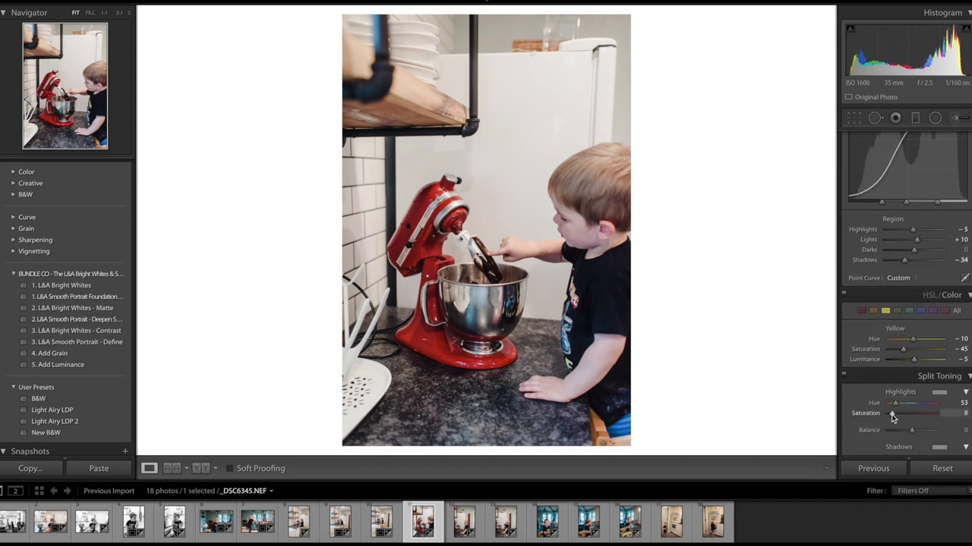
- Extend the selection onward and lower _DSC6347's exposure to +0.10
shift+click(505, 527)
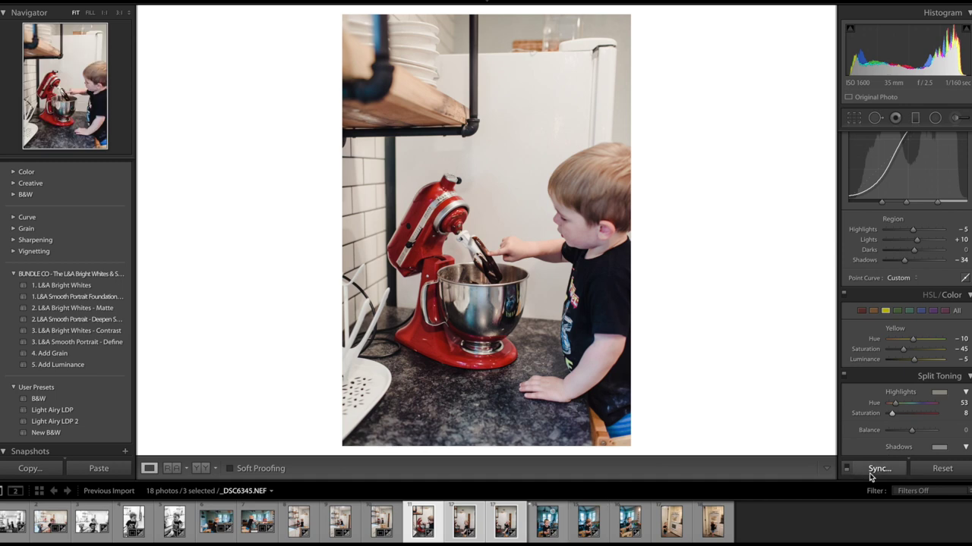
click(455, 529)
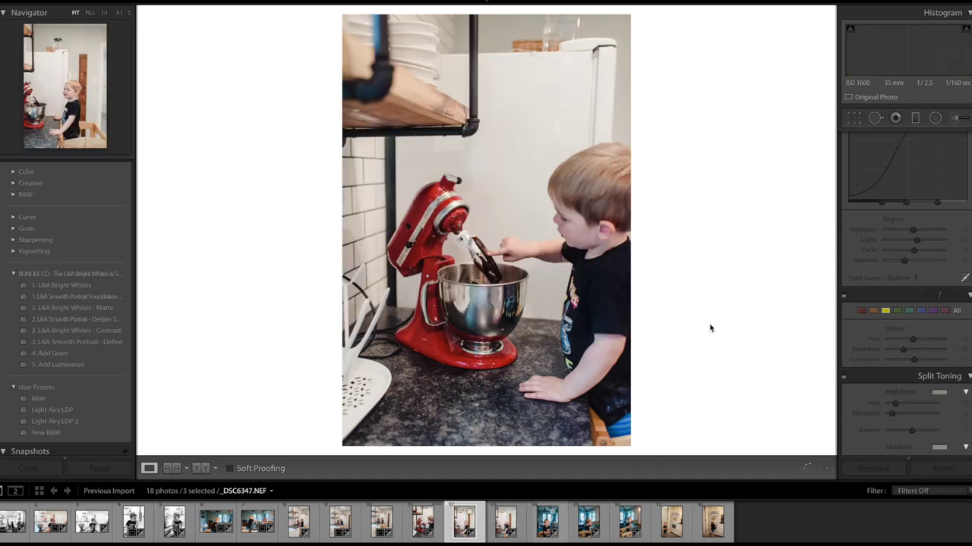
key(minus)
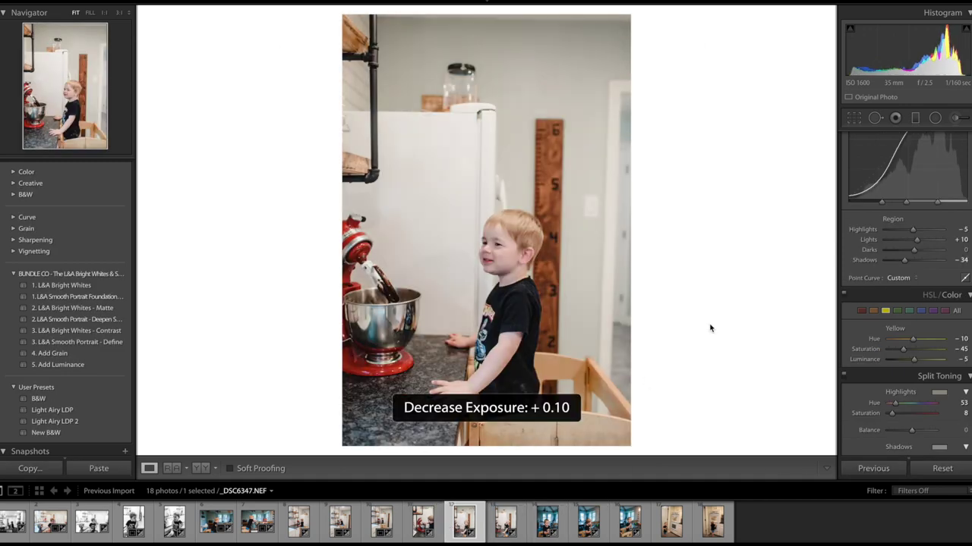
key(r)
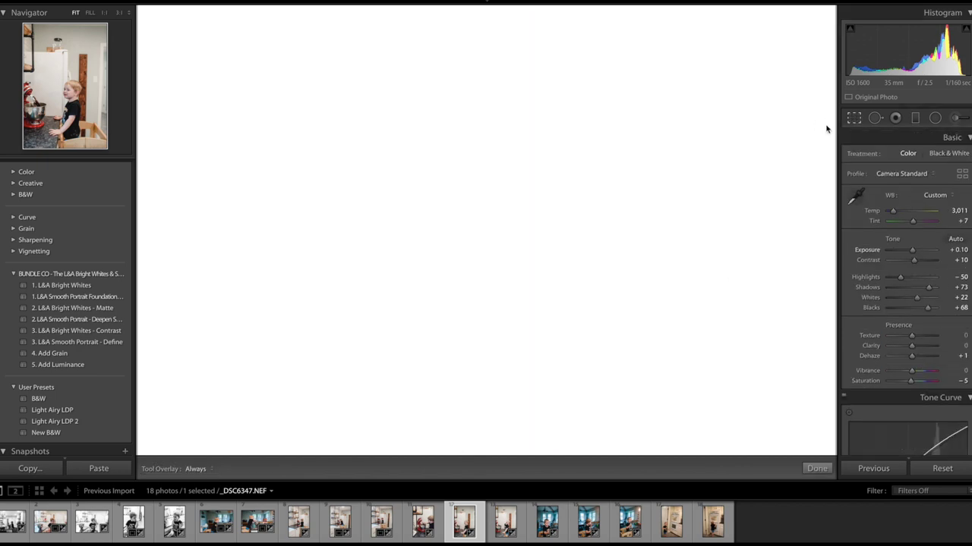
key(r)
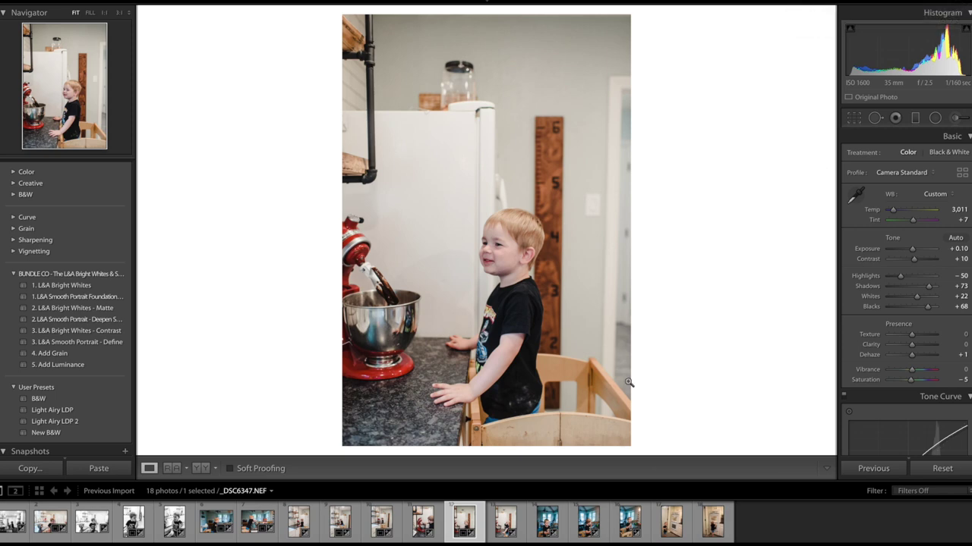
super+click(506, 523)
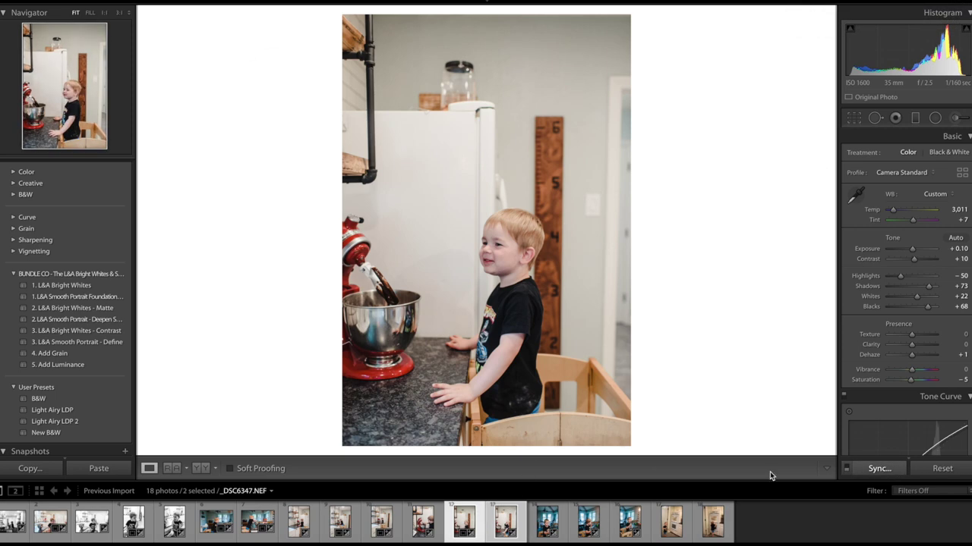
click(506, 522)
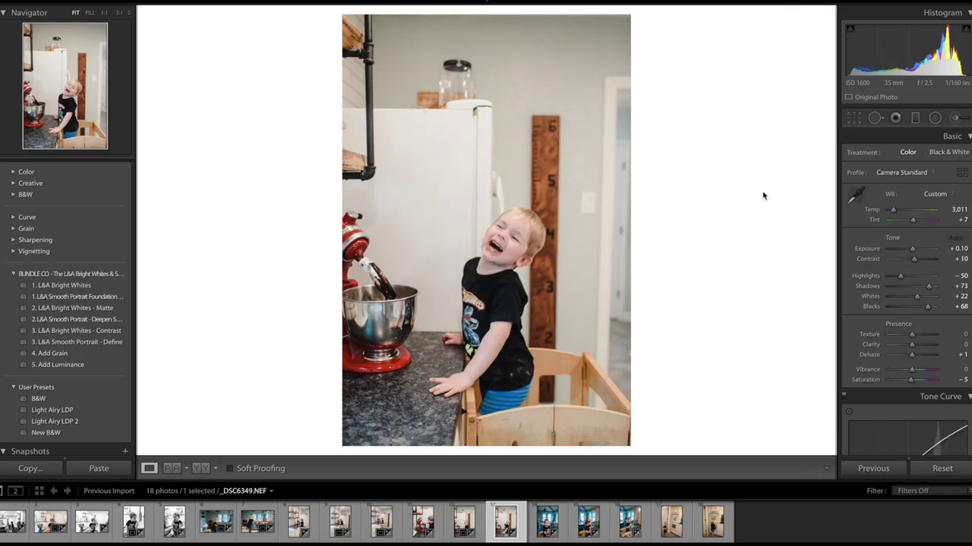
- Lower _DSC6349's exposure to −0.20, checking the toddler's face at 1:1, then go to _DSC6353
key(minus)
key(minus)
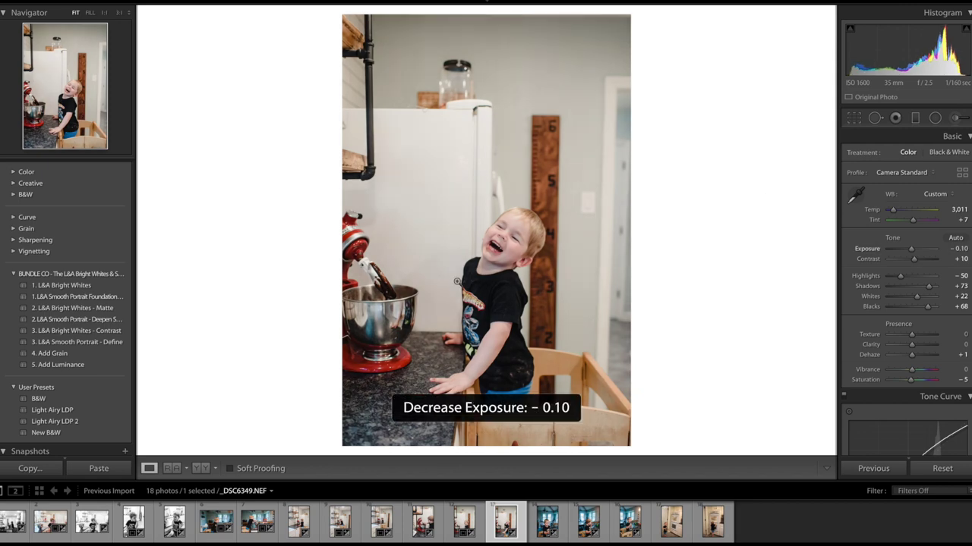
click(505, 226)
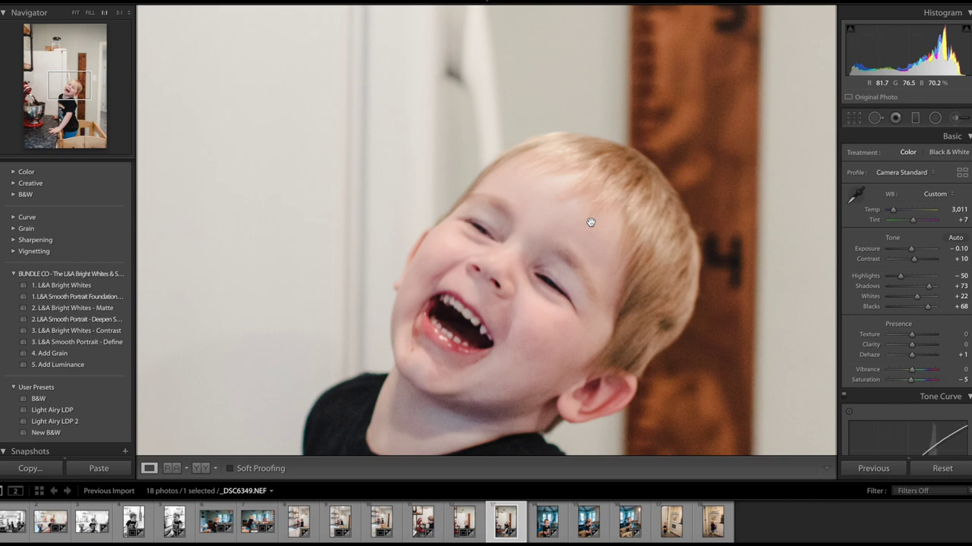
click(592, 224)
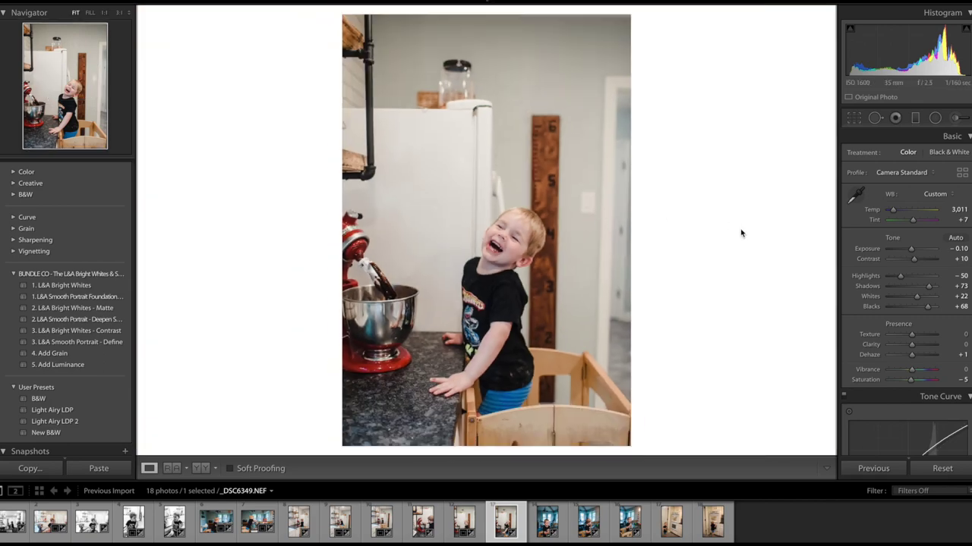
key(minus)
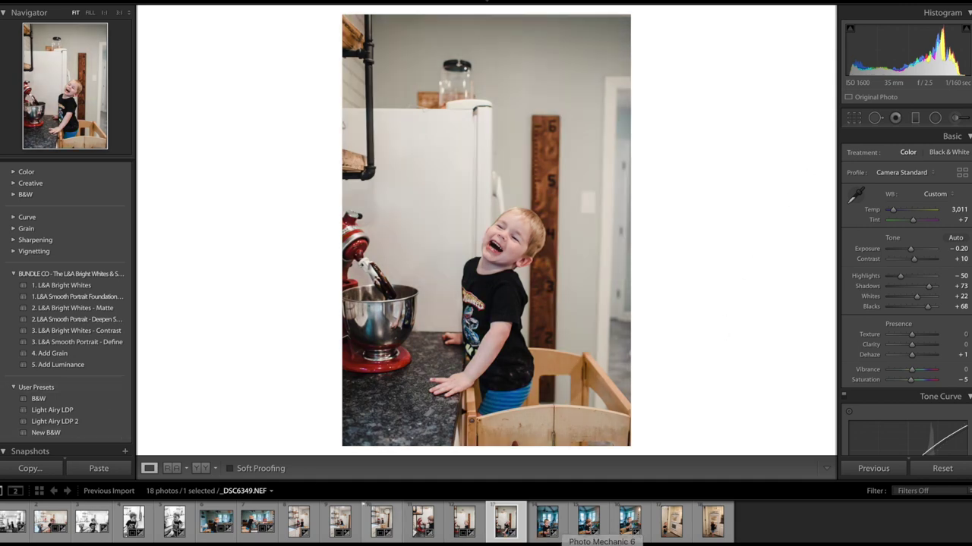
click(545, 524)
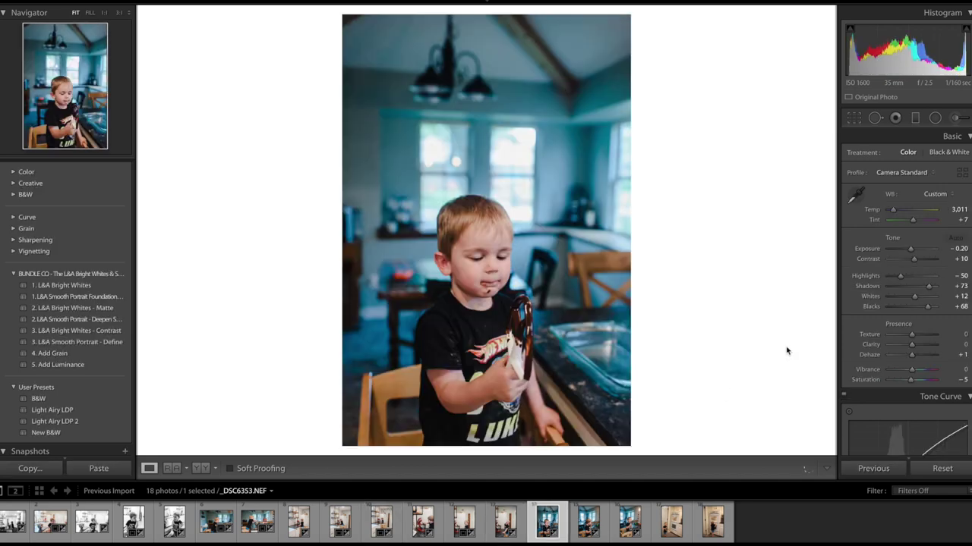
- Brighten _DSC6353's exposure to +0.10, leaving its crop unchanged
key(equal)
key(equal)
key(equal)
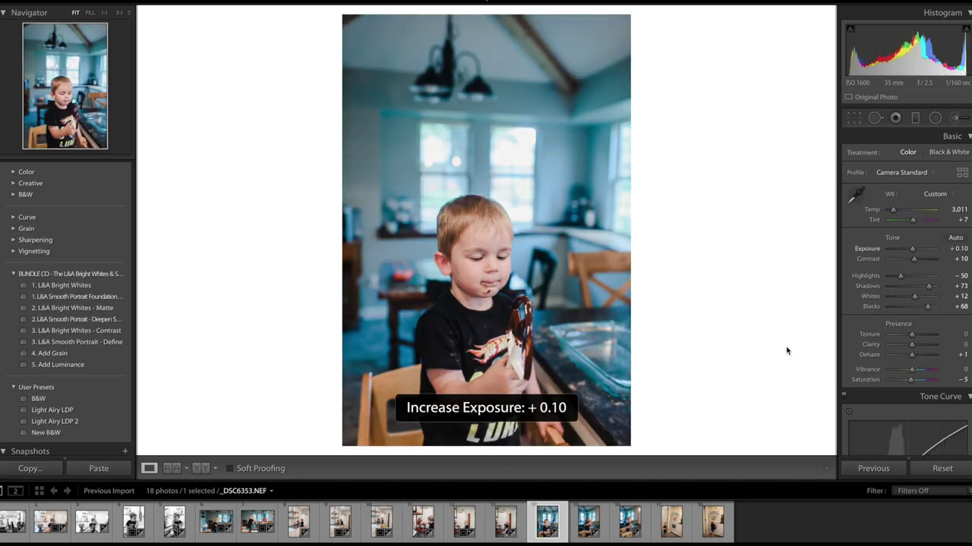
click(853, 118)
key(Return)
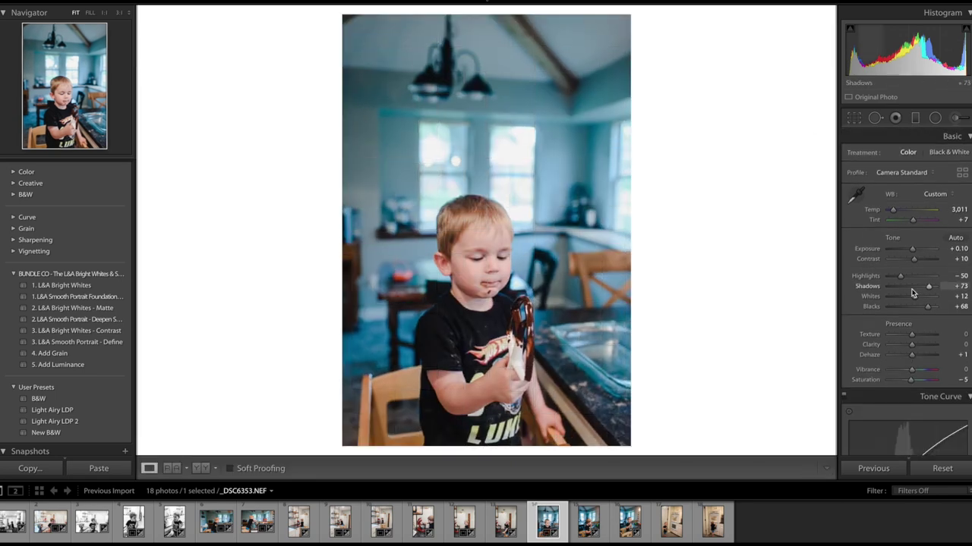
scroll(881, 315, down, 3)
scroll(904, 240, up, 3)
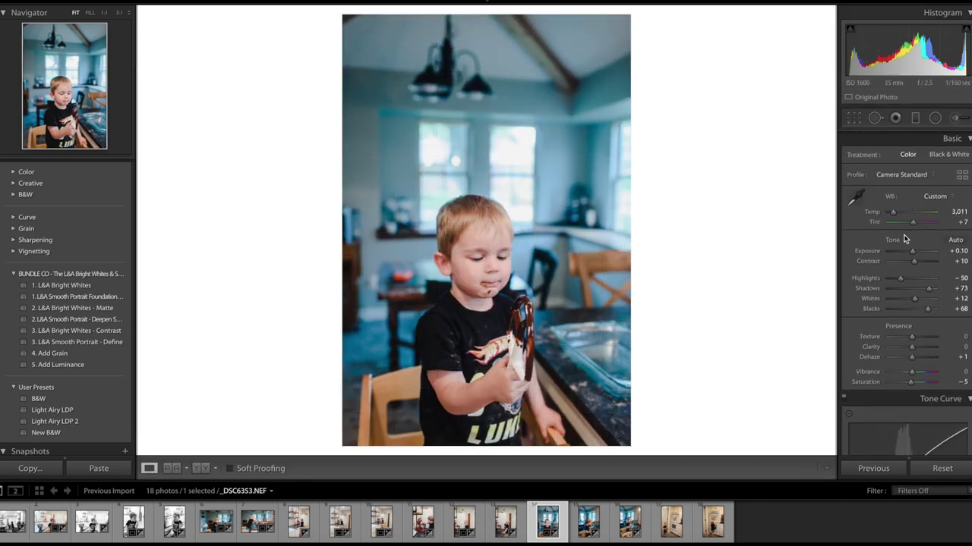
scroll(900, 227, down, 1)
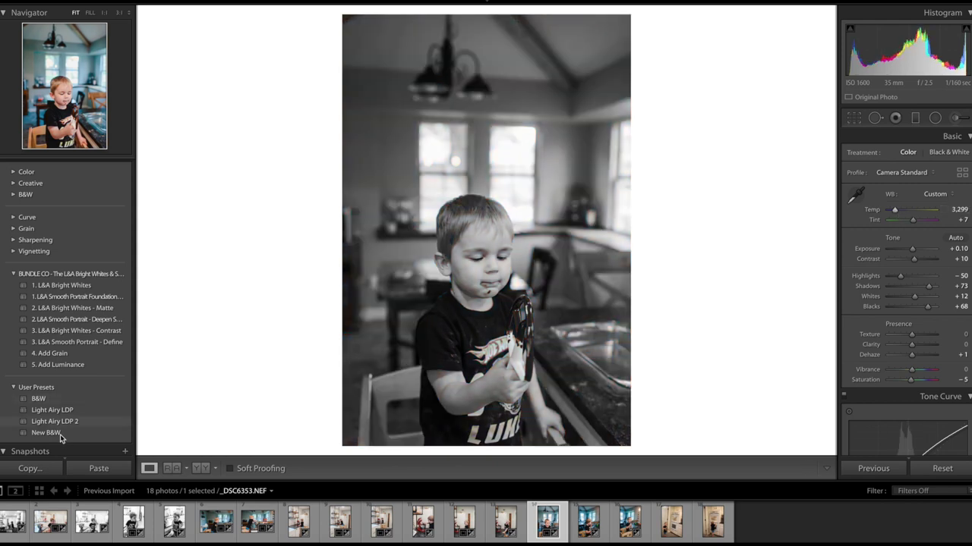
- Apply the New B&W preset with Highlights -37, crop around the toddler, and sync to the selected kitchen photos
click(60, 434)
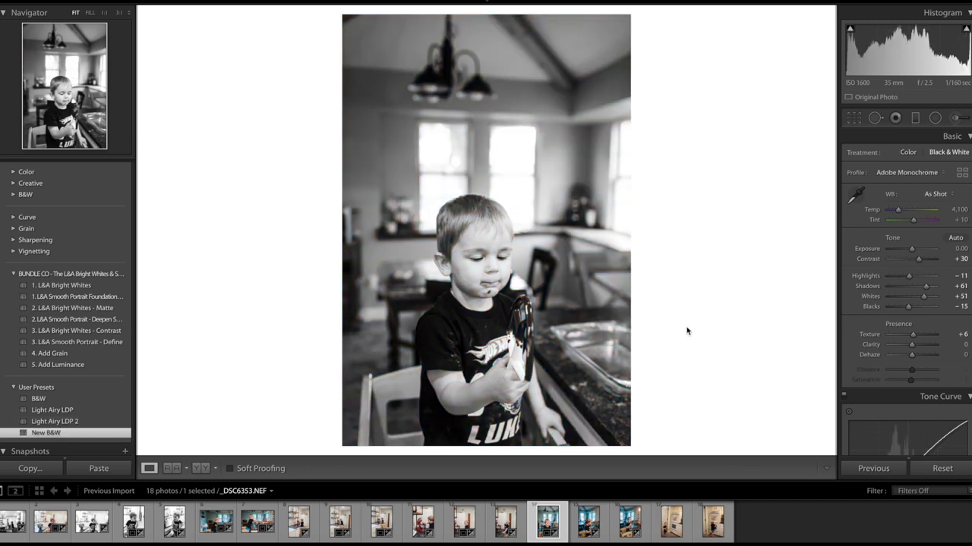
drag(910, 281, 904, 281)
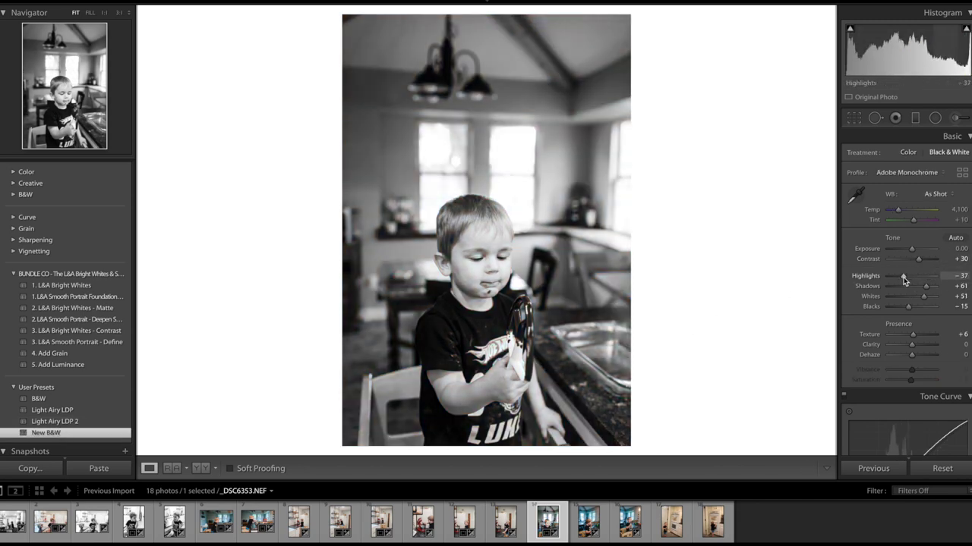
click(853, 117)
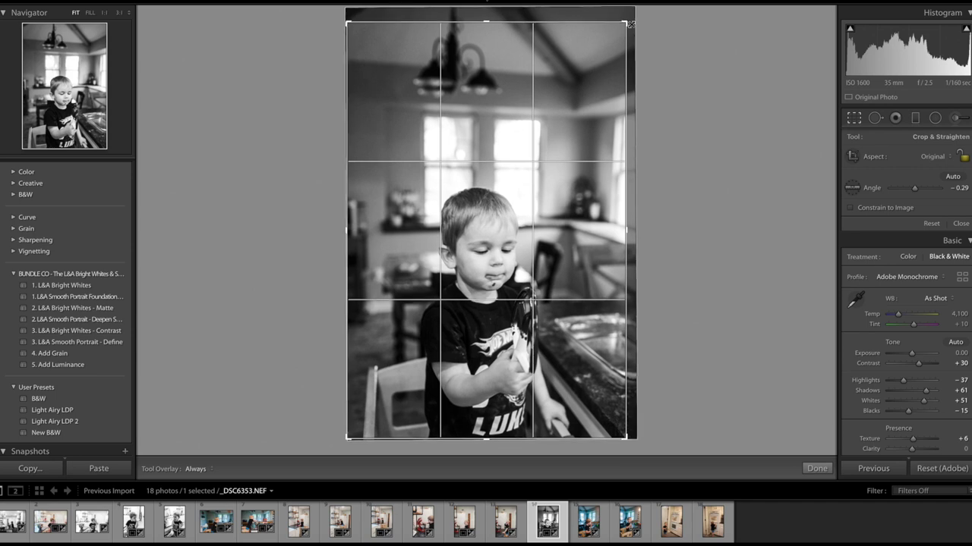
drag(629, 25, 631, 28)
key(Return)
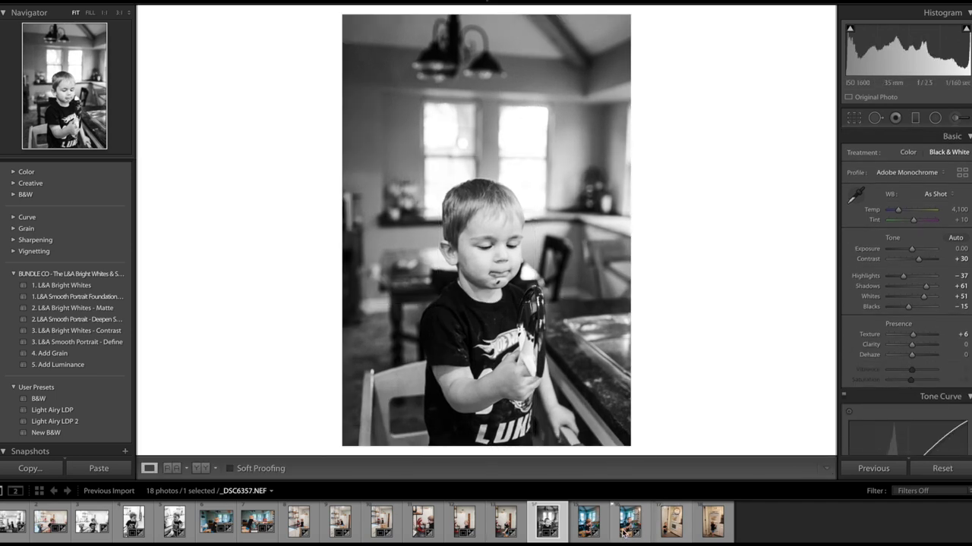
shift+click(622, 533)
click(884, 468)
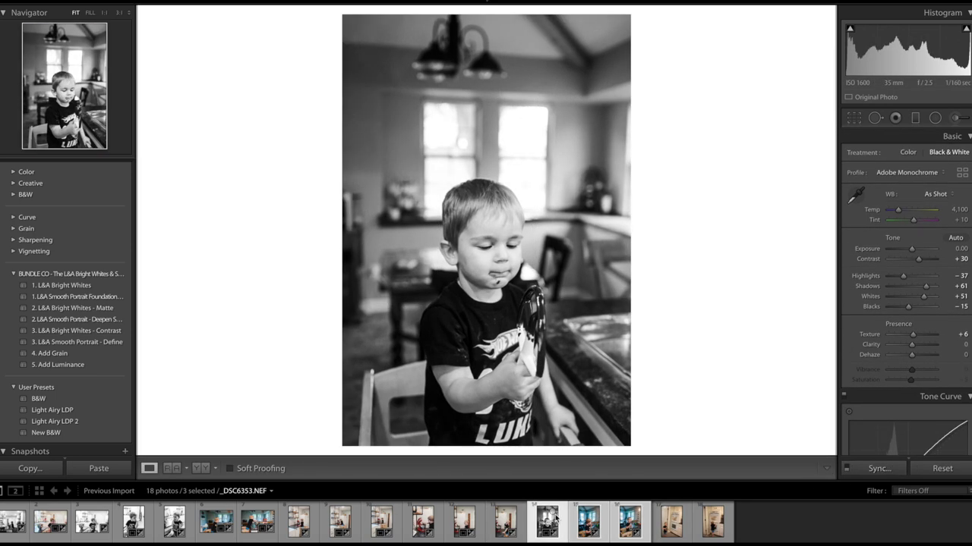
- Straighten and tighten the crop on _DSC6357 by −1.46°, then select oven photo _DSC6361
click(588, 522)
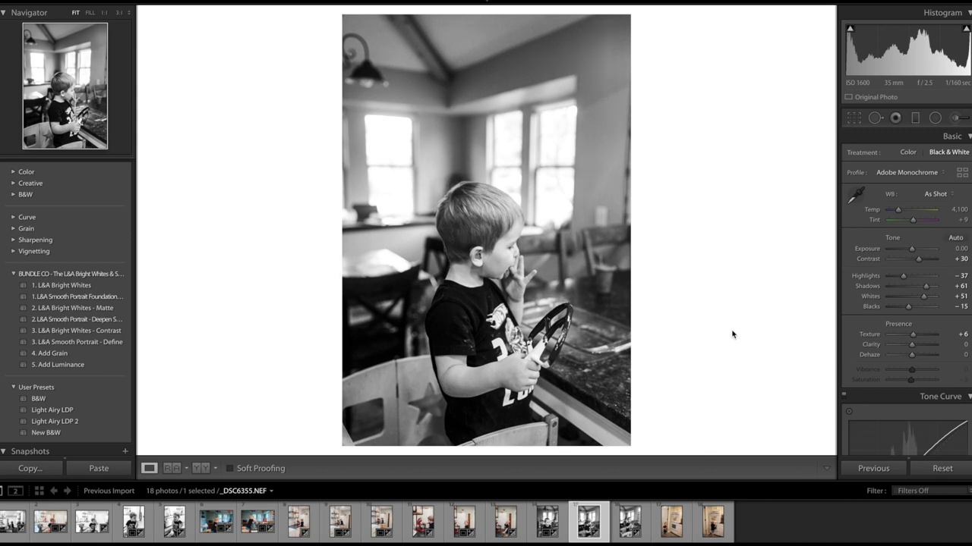
key(Right)
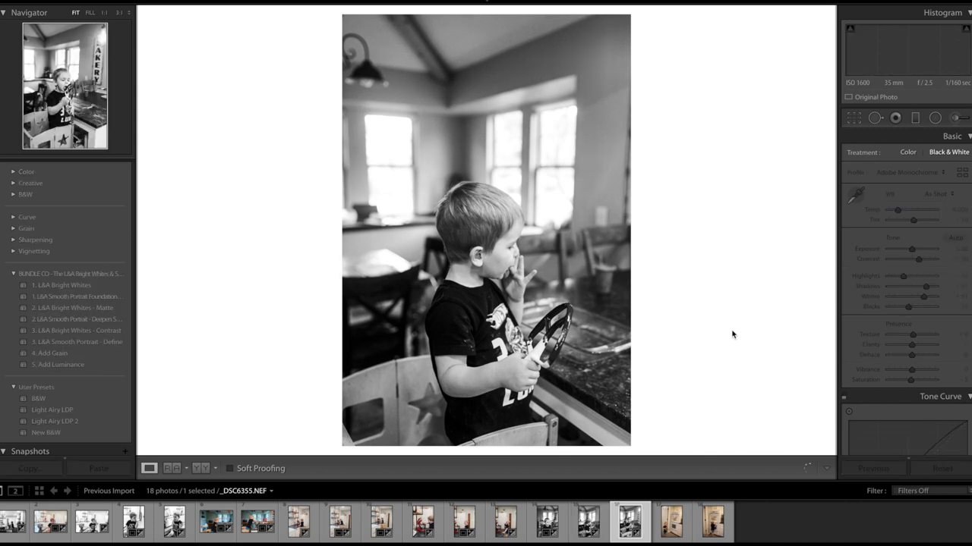
click(854, 119)
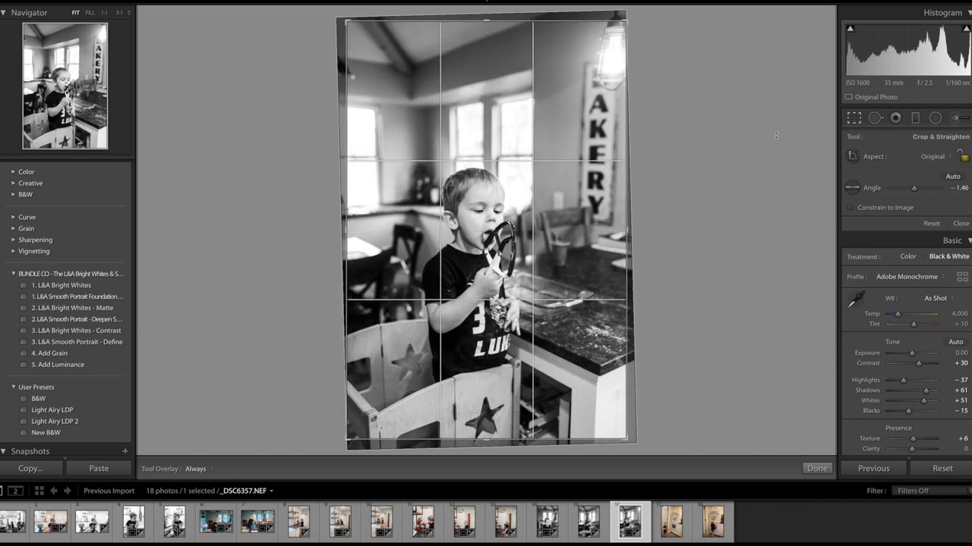
drag(627, 17, 620, 36)
key(Return)
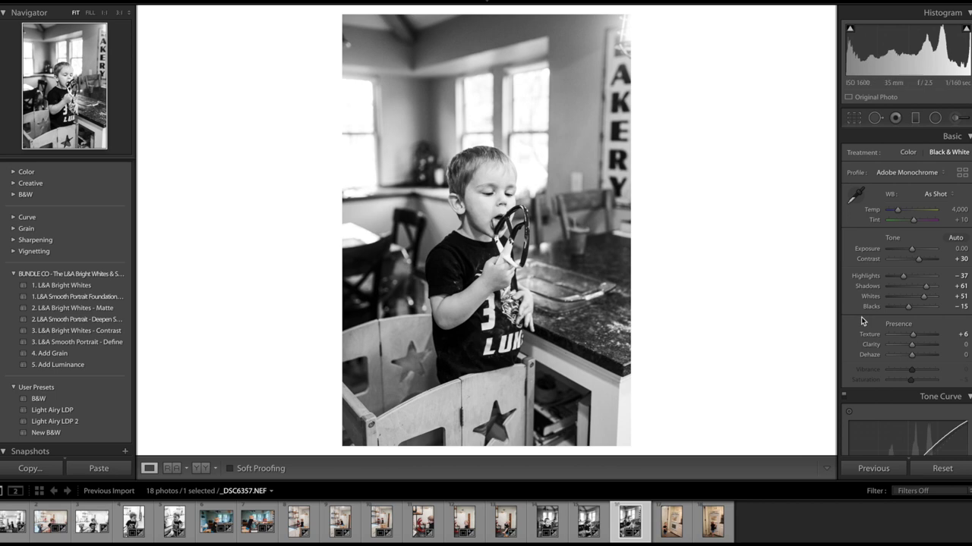
click(671, 531)
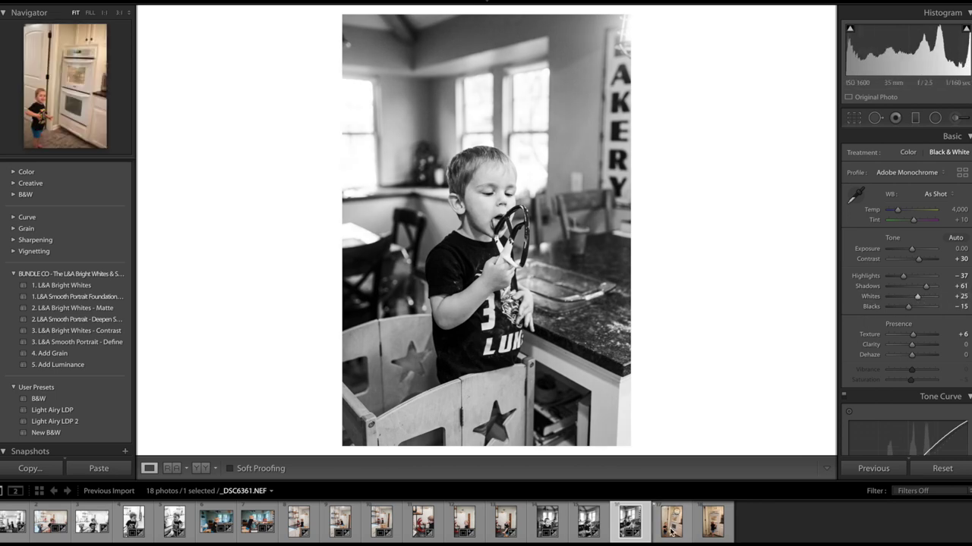
- Level the first oven photo by about -1.73°, apply Light Airy LDP 2 and set exposure -0.20
click(854, 118)
drag(480, 126, 583, 129)
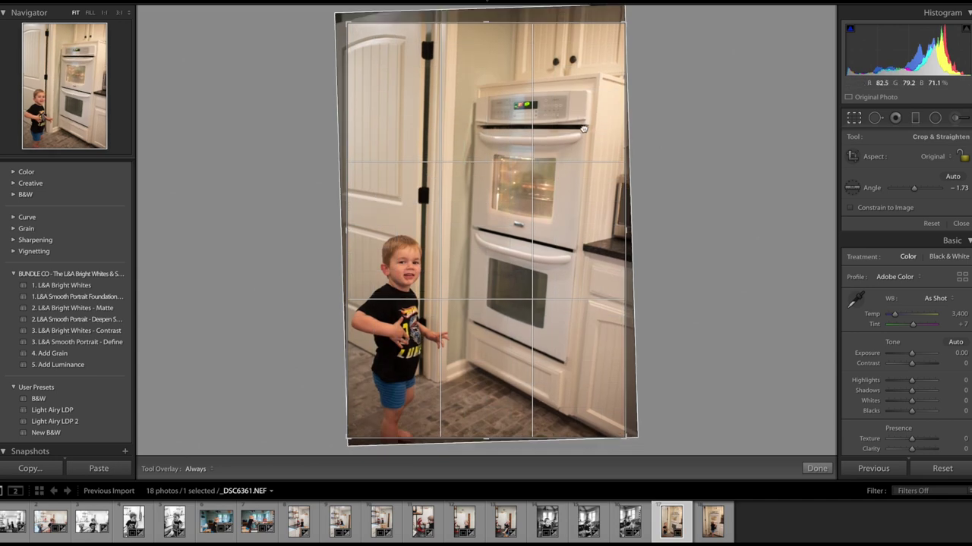
key(Return)
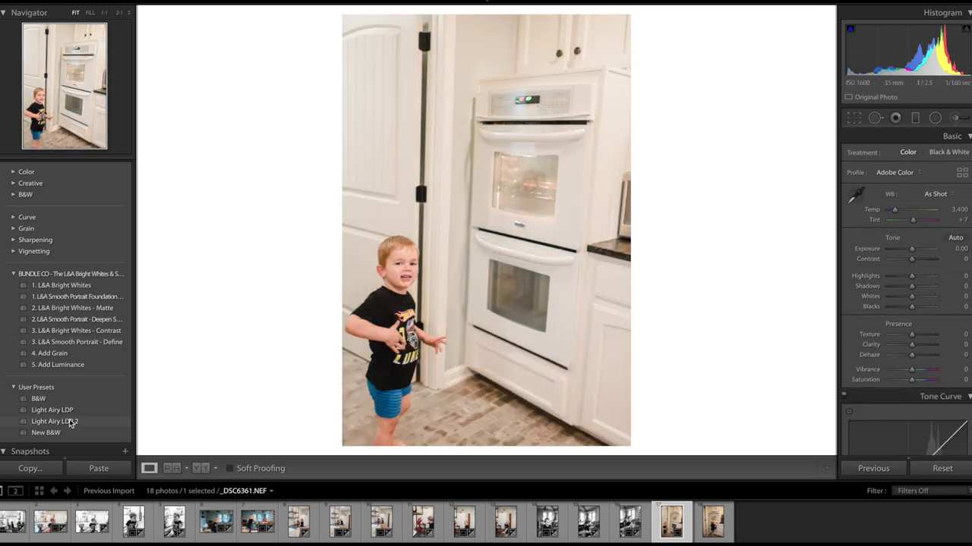
click(69, 422)
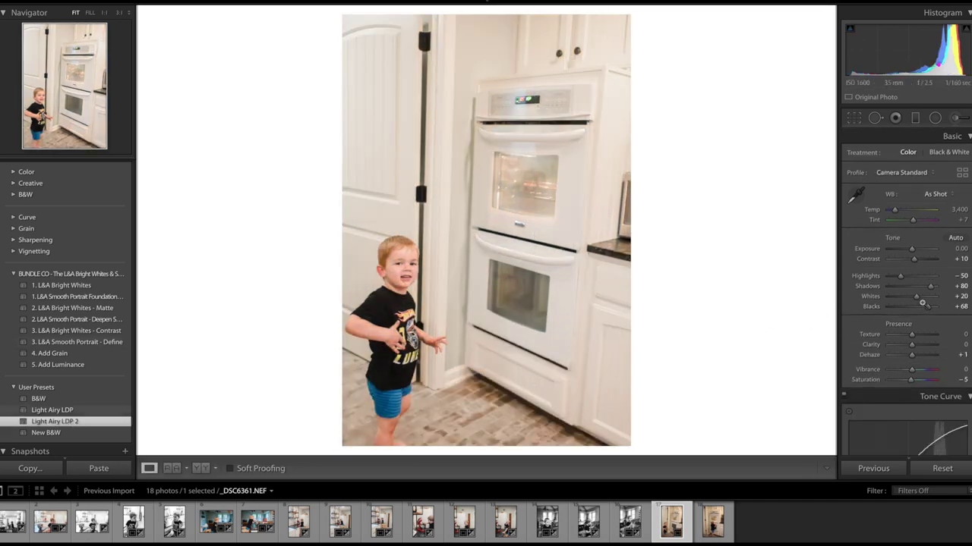
key(minus)
key(minus)
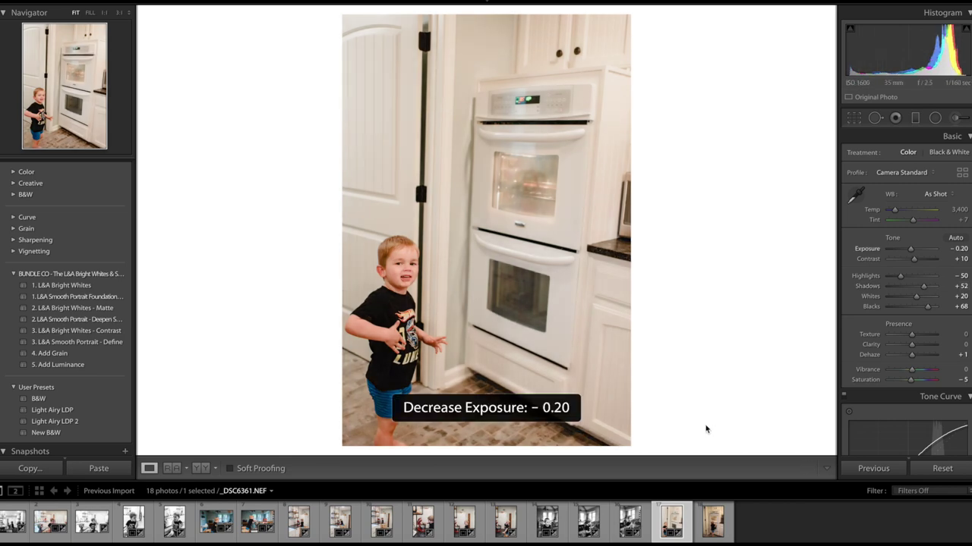
- Return to the first oven photo and re-straighten it with the Crop tool
ctrl+click(713, 522)
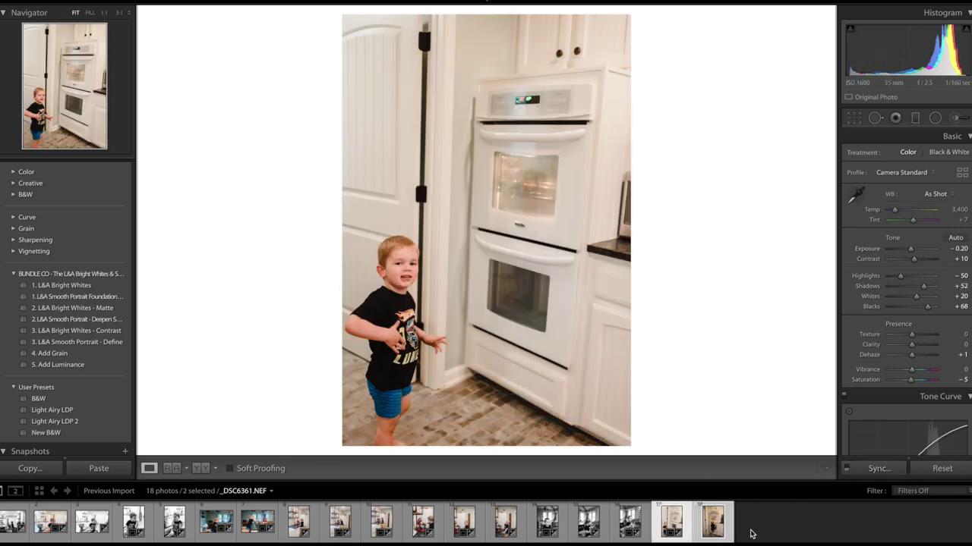
click(715, 531)
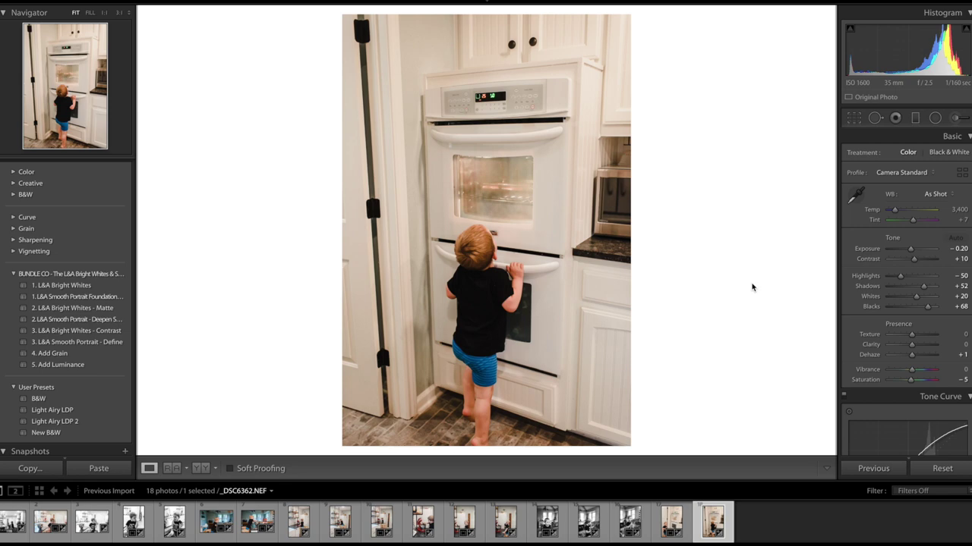
click(665, 522)
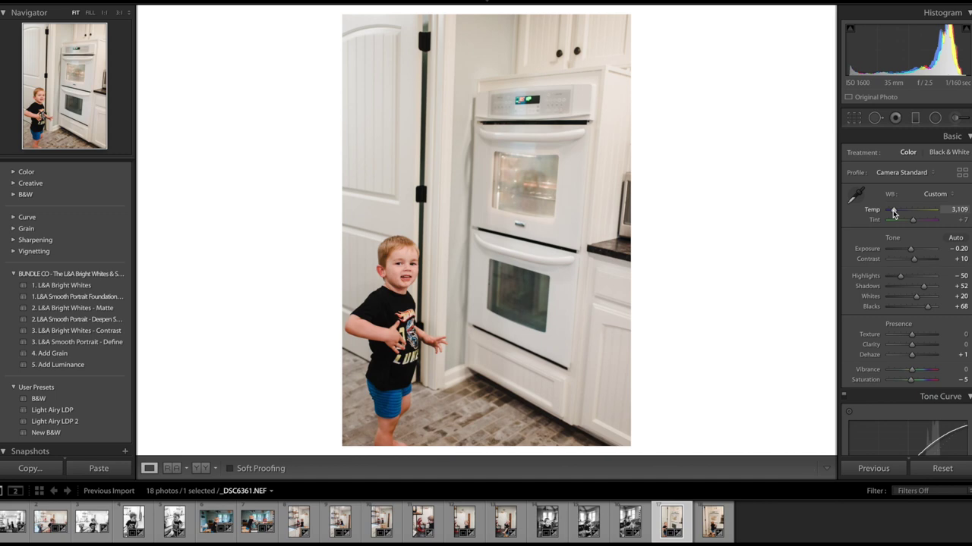
key(r)
drag(455, 30, 785, 141)
key(r)
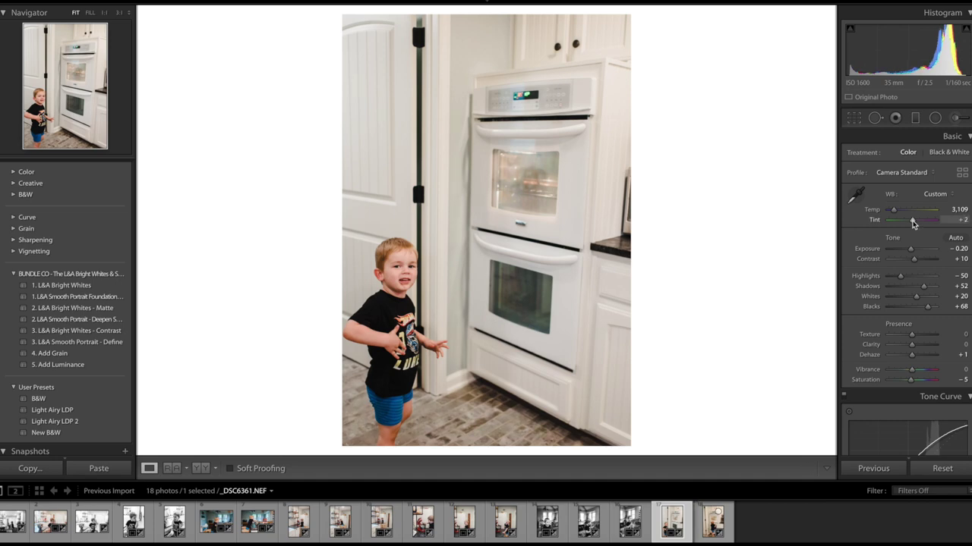
- Switch to the second oven photo _DSC6362 and apply a crop to it
ctrl+click(713, 522)
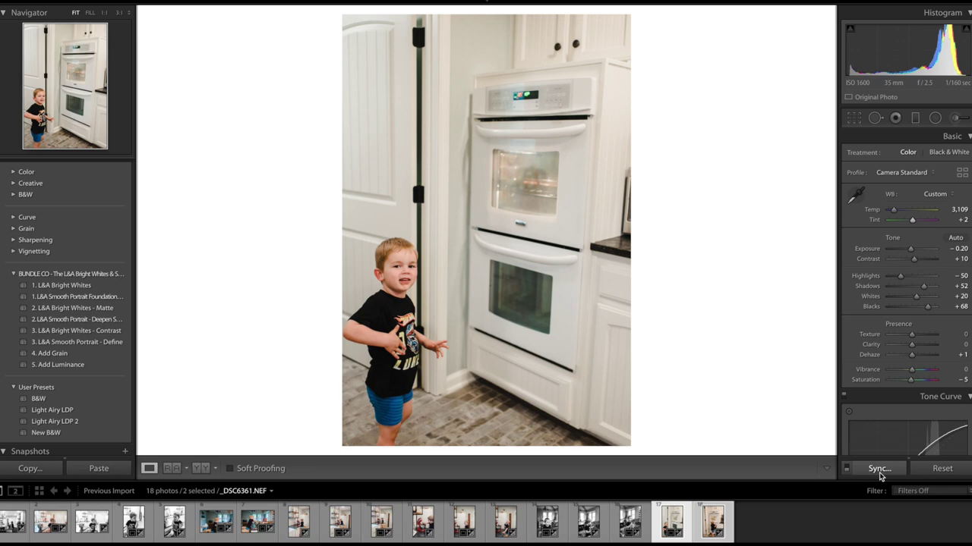
click(712, 531)
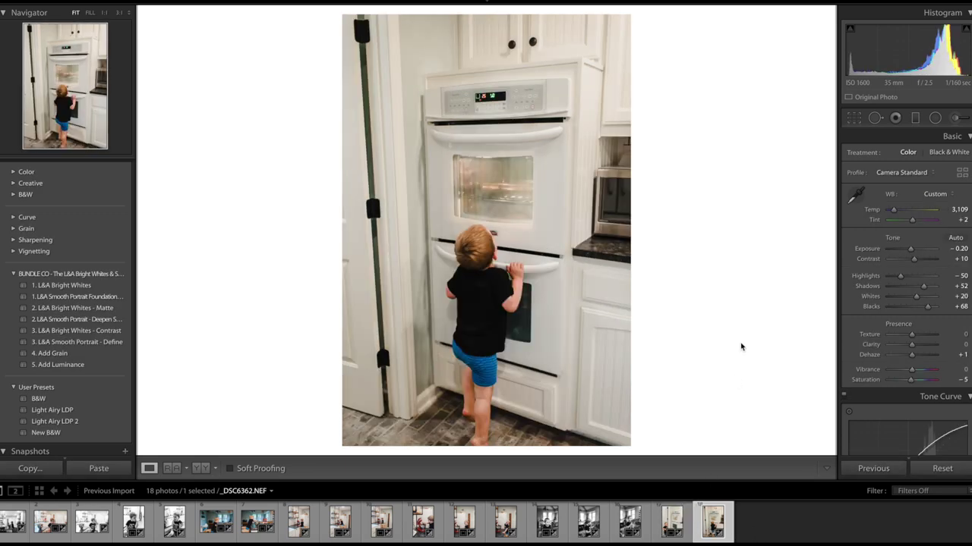
click(866, 118)
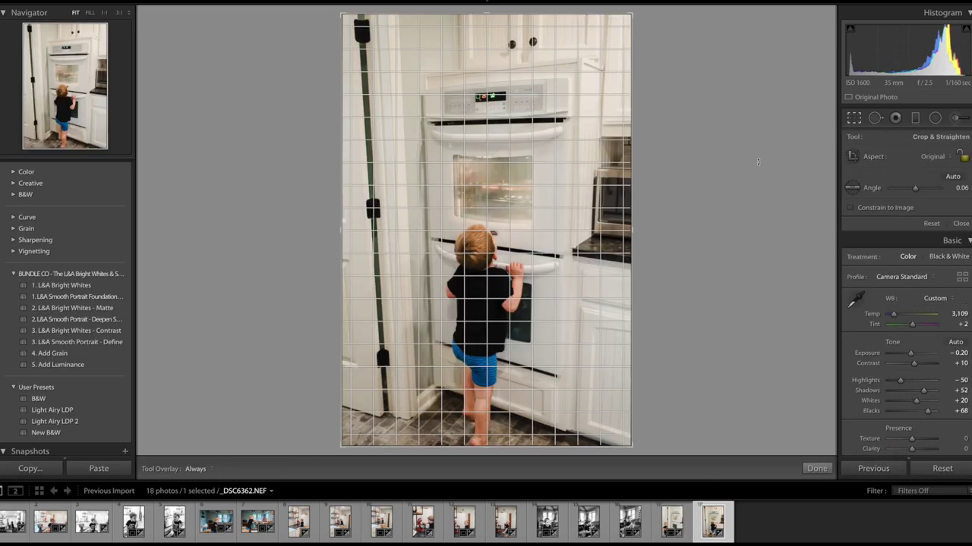
key(Return)
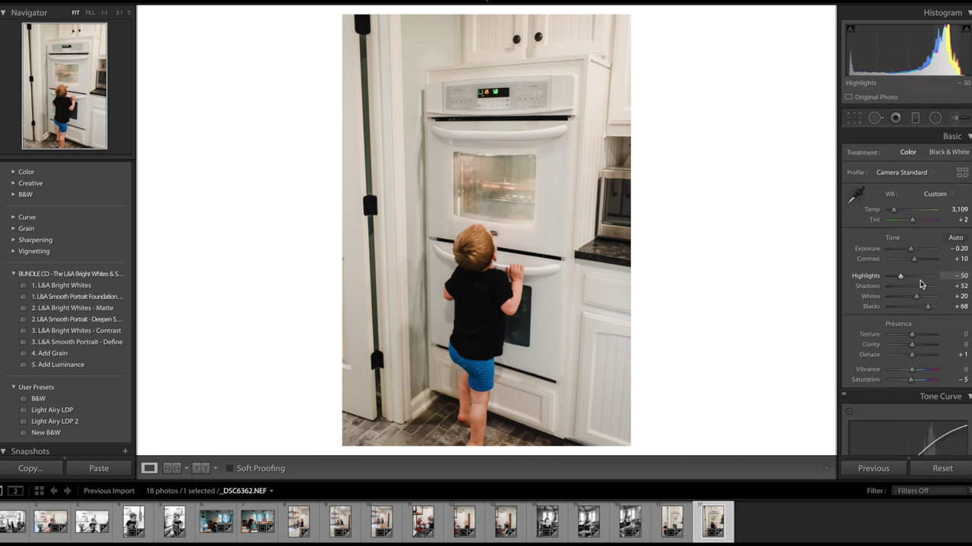
- Level _DSC6362 by 1.69°, set exposure to -0.10 and raise Whites to +23
drag(916, 297, 918, 300)
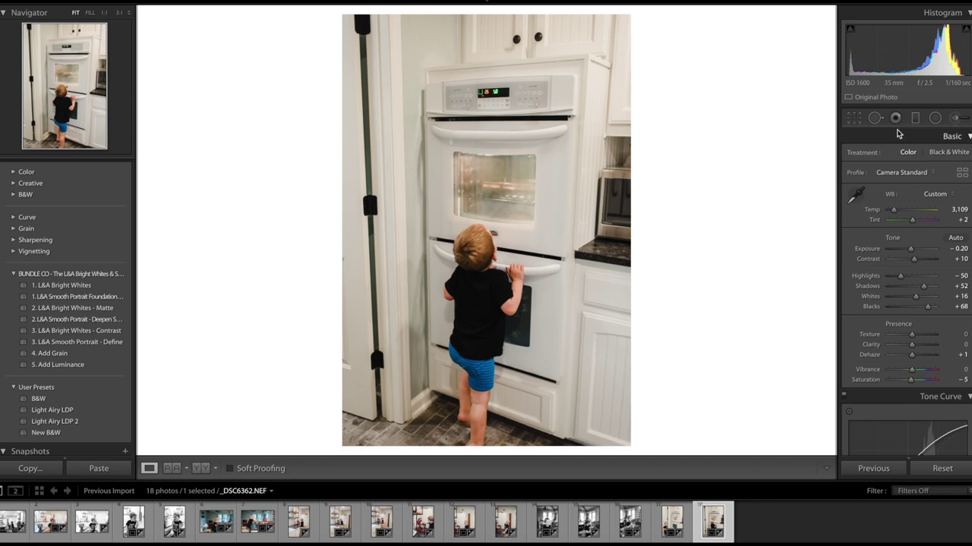
click(853, 117)
key(r)
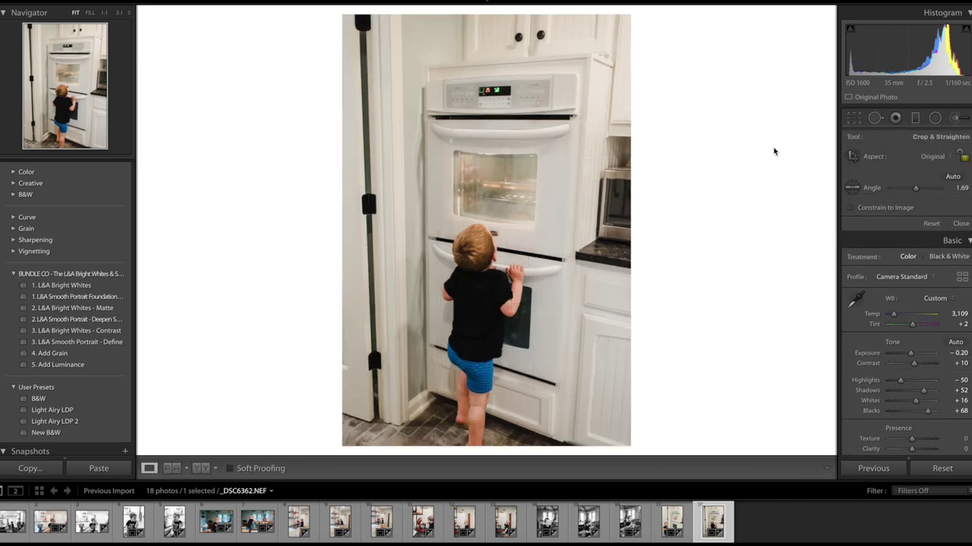
key(equal)
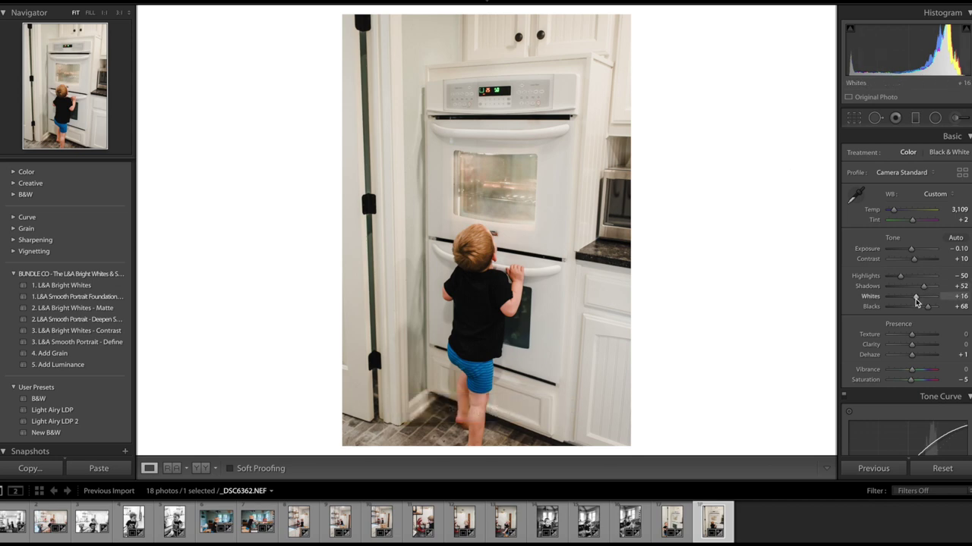
drag(915, 300, 917, 301)
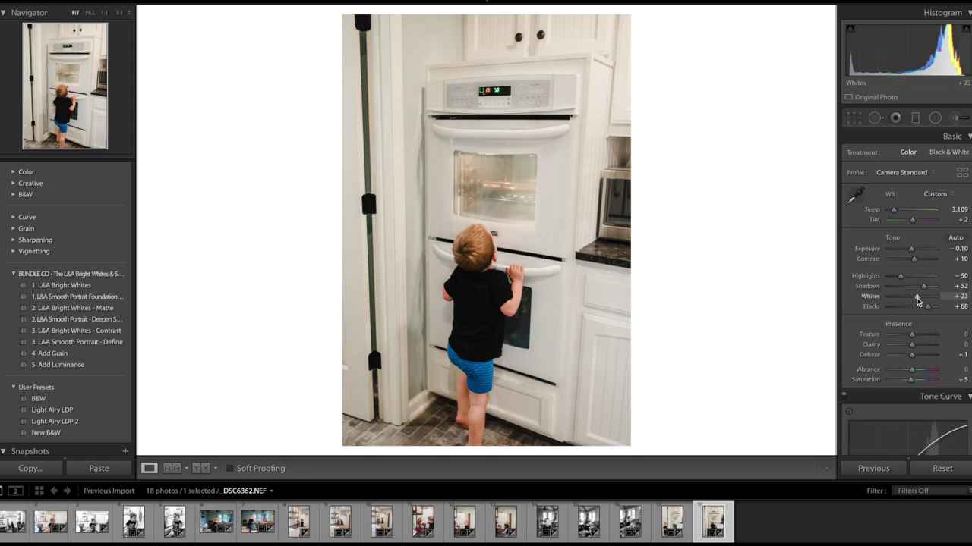